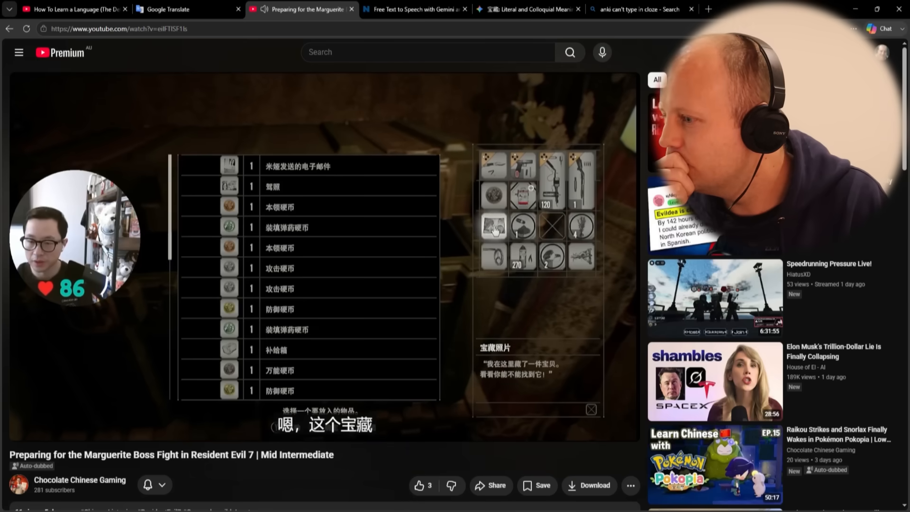
Pause the YouTube video, move Google Translate into its own window and return to the video
click(428, 346)
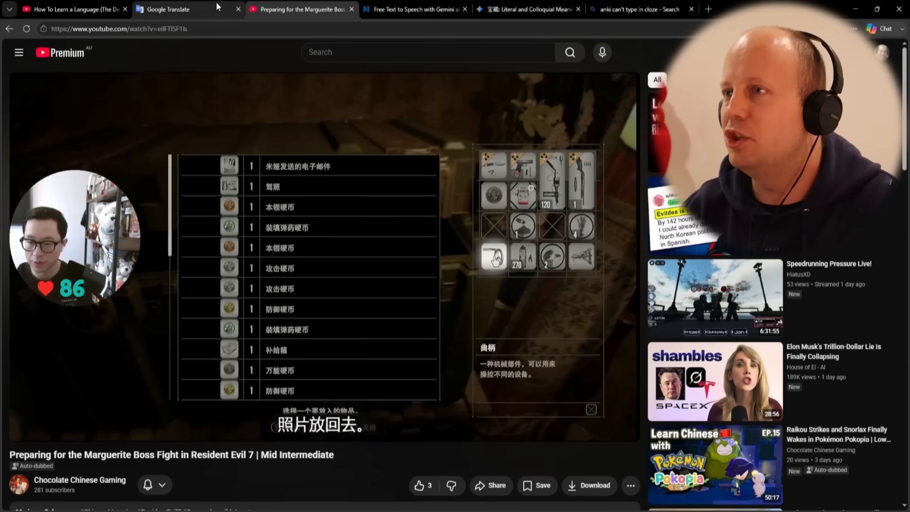
drag(216, 5, 629, 154)
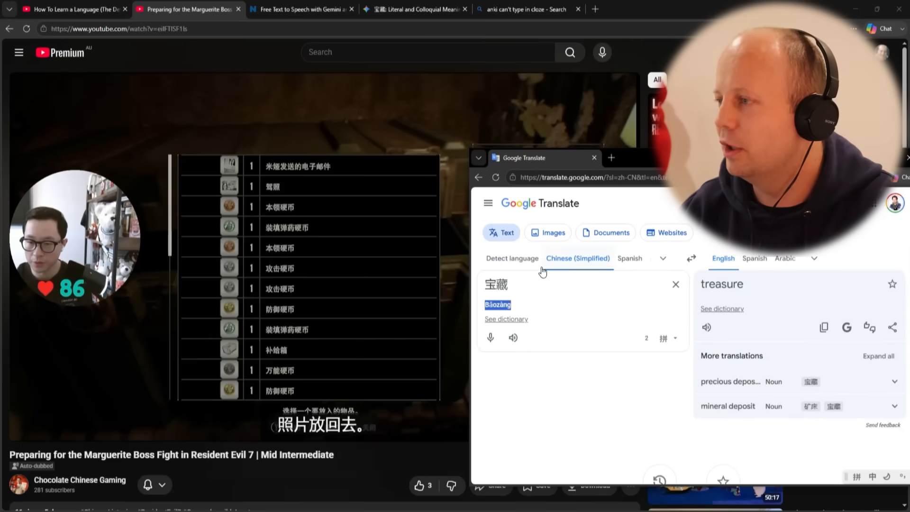
click(348, 464)
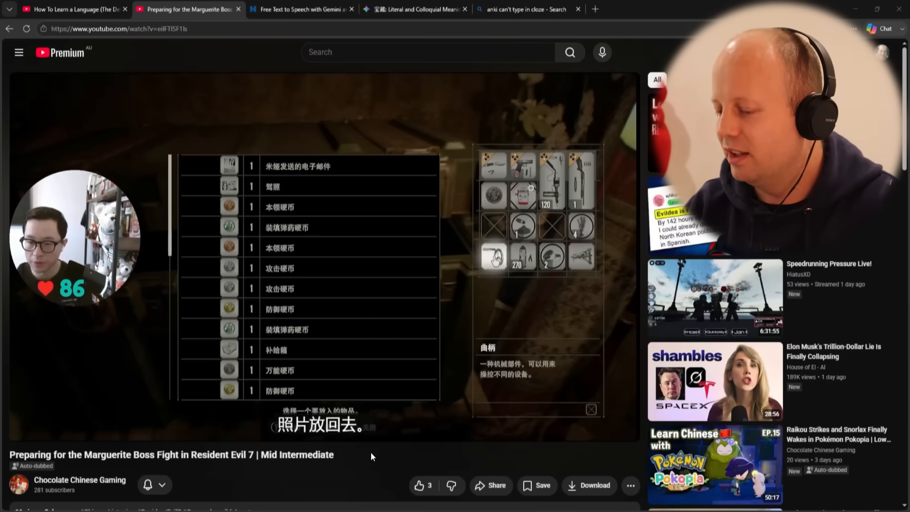
Replay the previous few seconds of the video and pause on the subtitle "嗯，这个宝藏"
key(space)
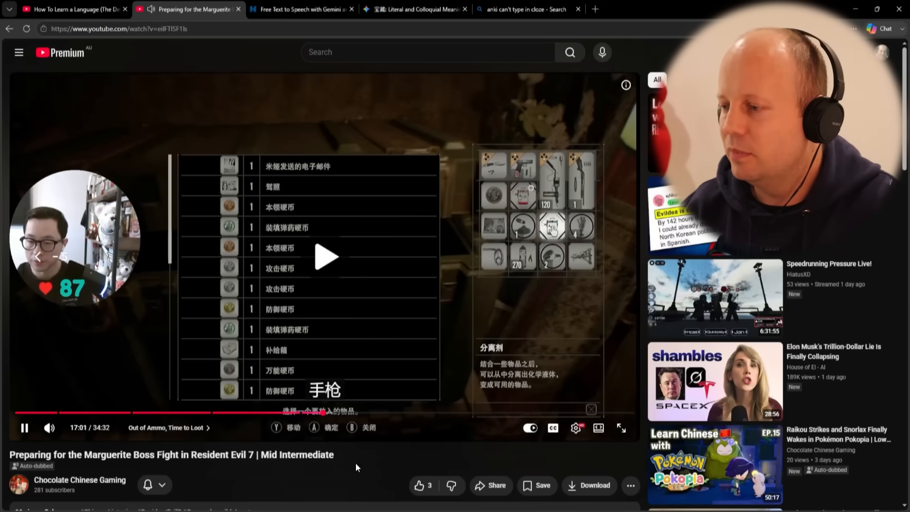
key(space)
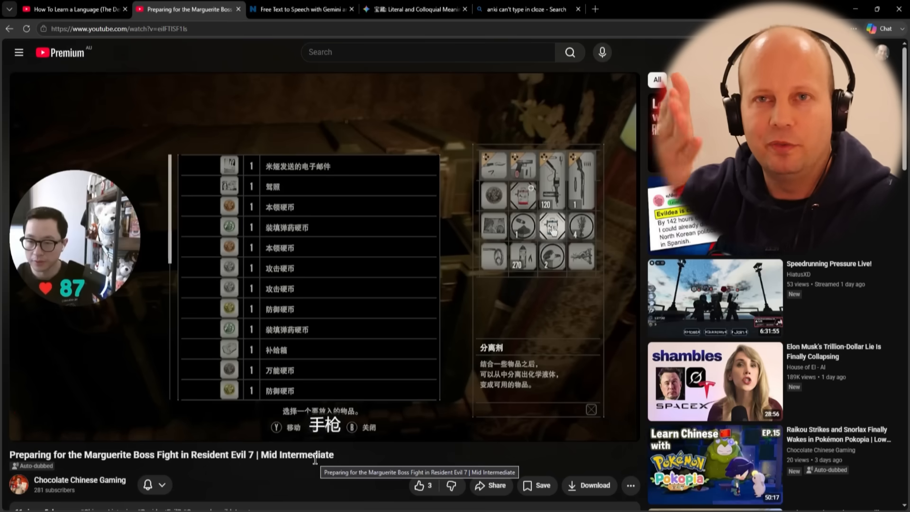
key(space)
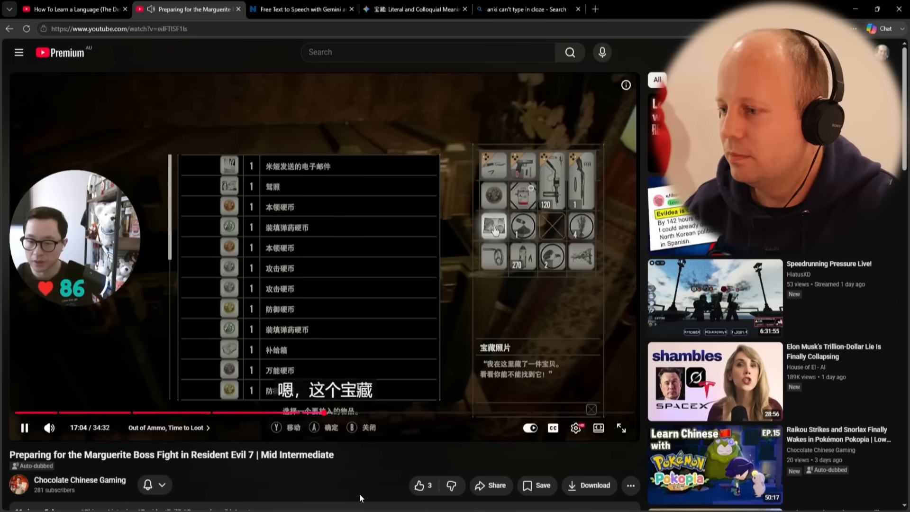
key(space)
Insert 这个 before 宝藏 in the Google Translate source text
click(177, 511)
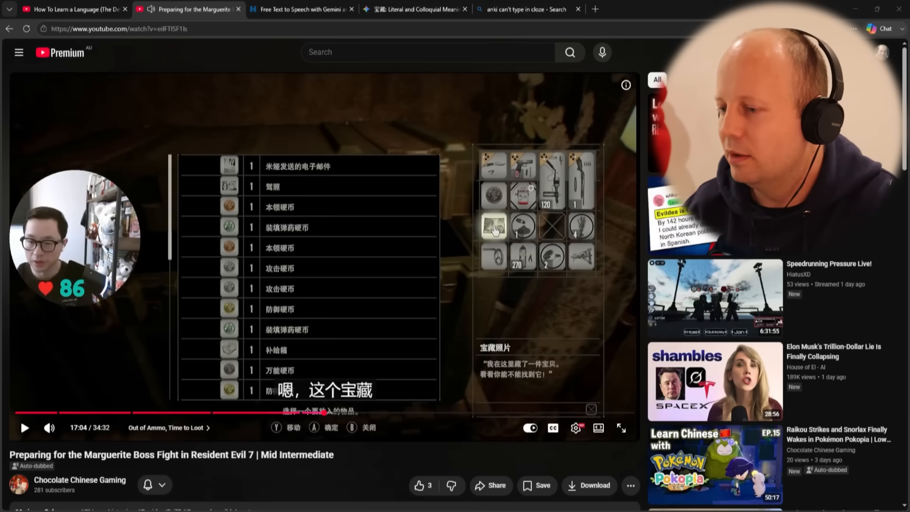
click(207, 494)
text(zh)
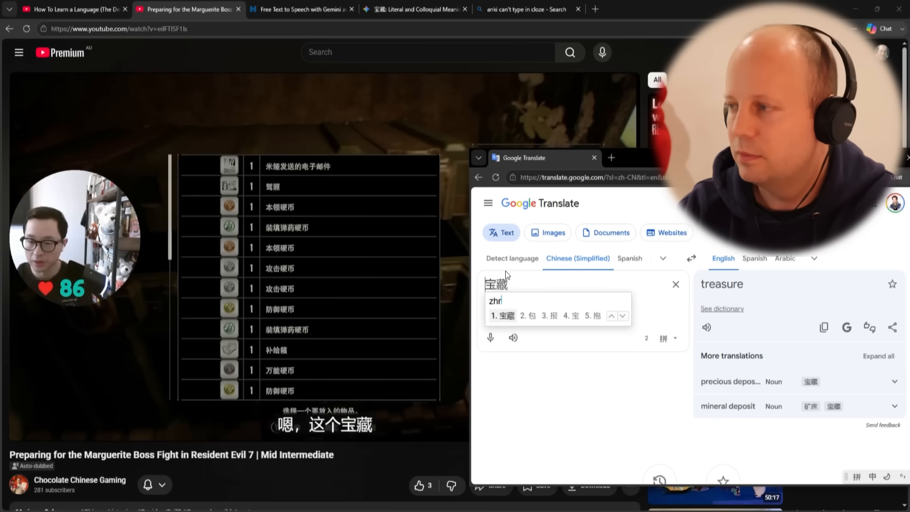
text(ege)
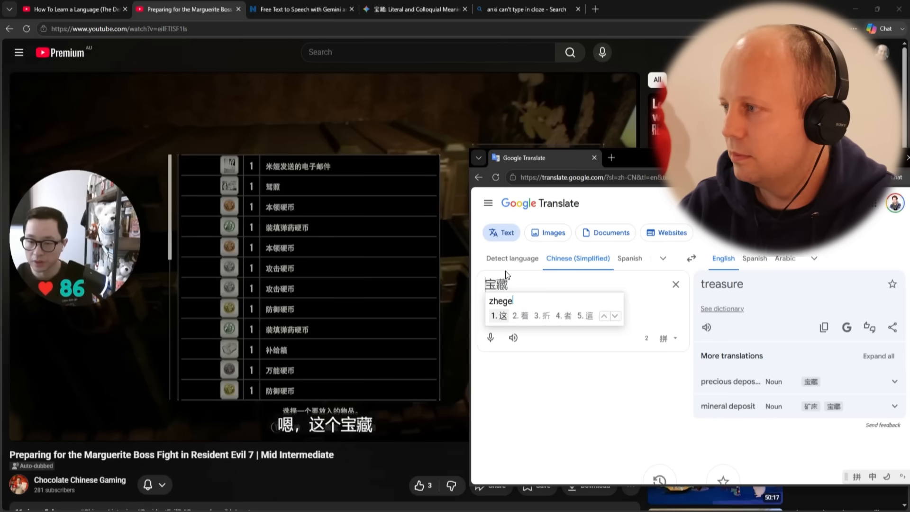
key(space)
Replay the YouTube video from 17:01 and pause it on the subtitle "照片放回去。"
click(298, 247)
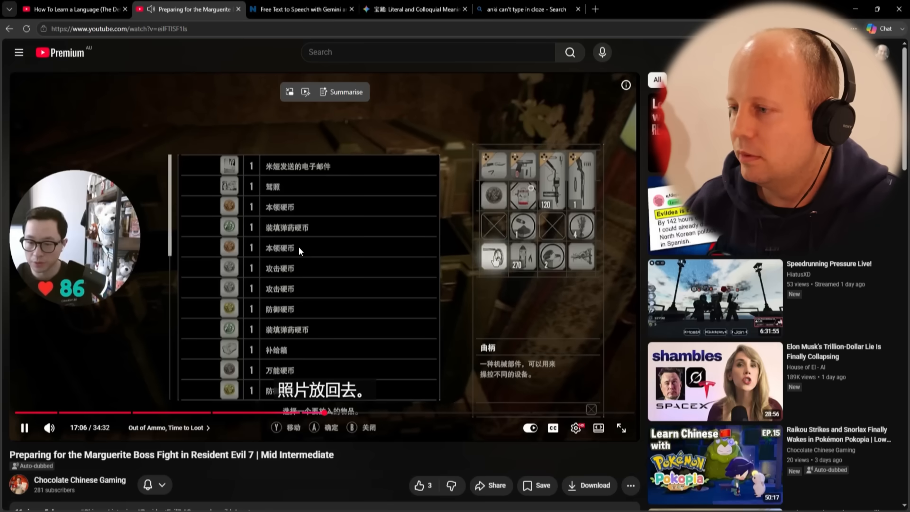
click(299, 247)
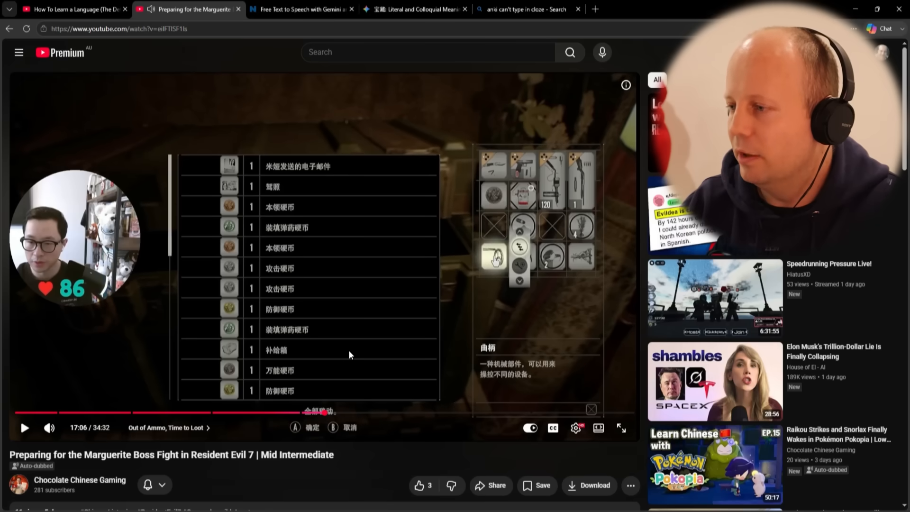
key(Left)
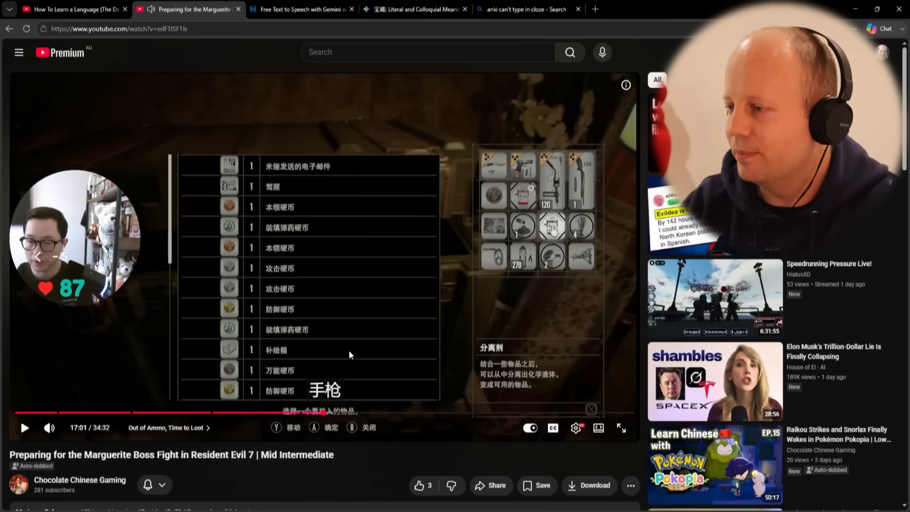
key(space)
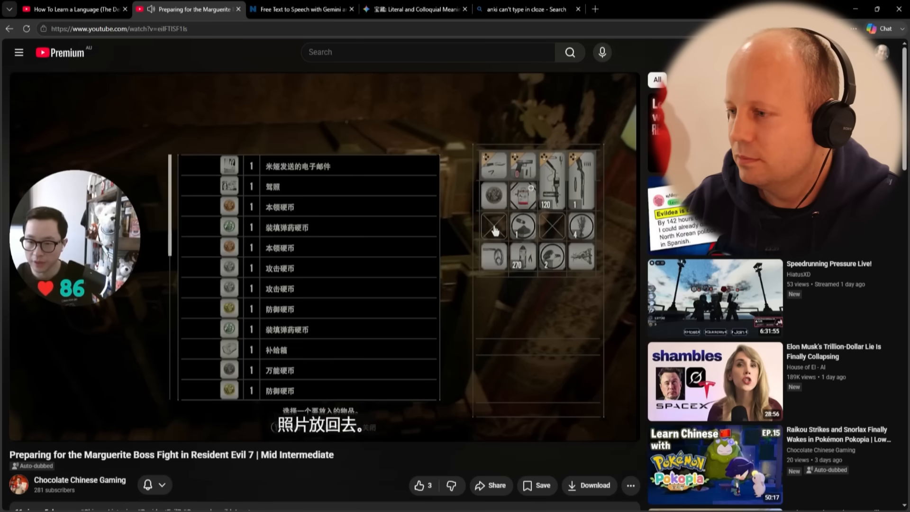
click(350, 355)
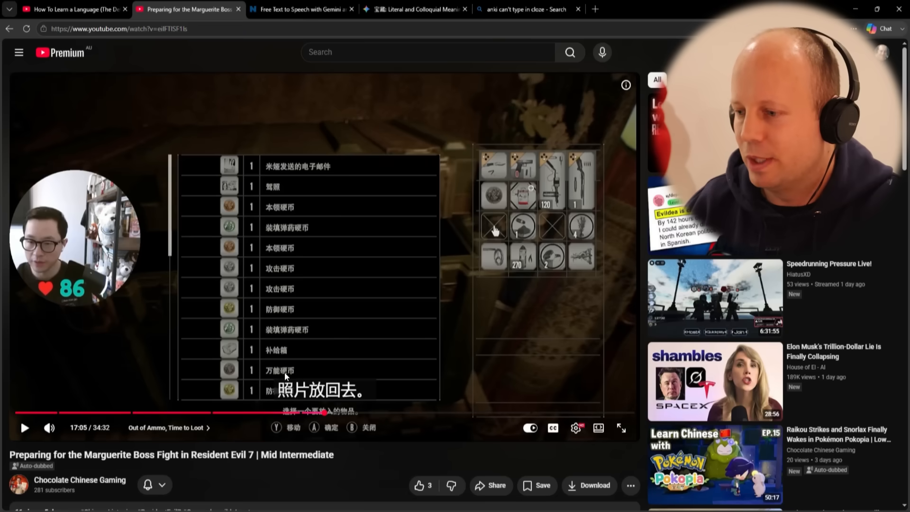
Append 放回去。 to the source text in Google Translate and copy the whole sentence
click(172, 511)
click(214, 472)
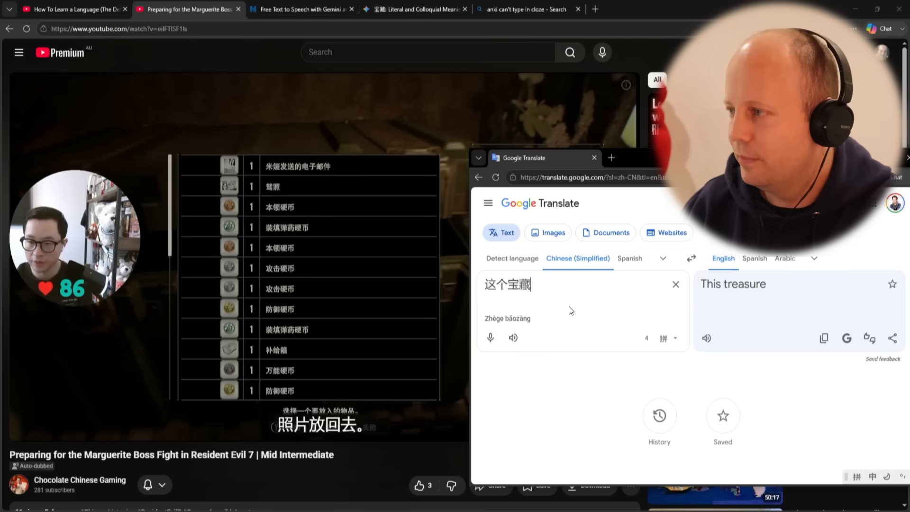
text(fang)
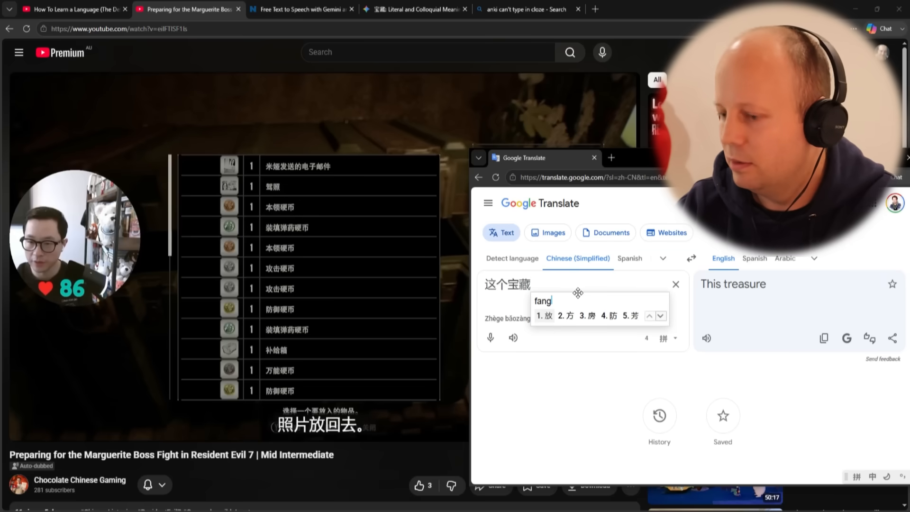
text(huiqu)
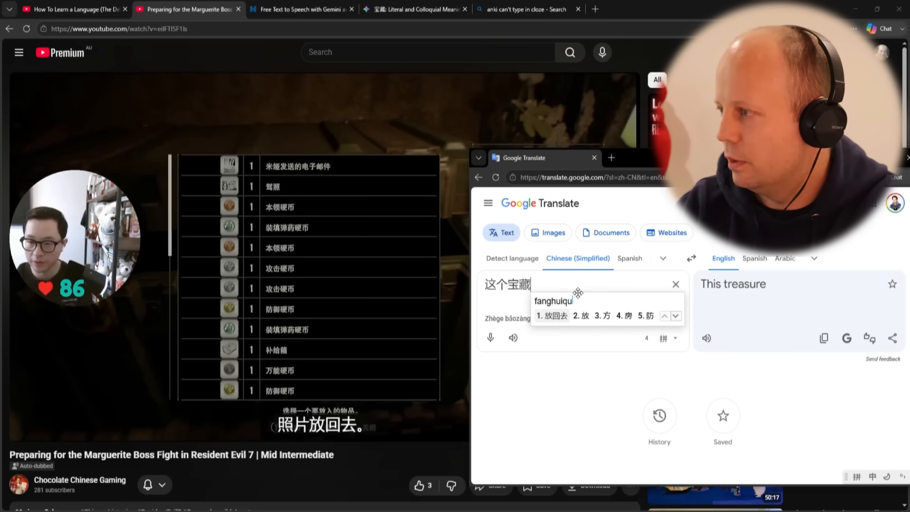
key(space)
text(。)
key(ctrl+a)
key(ctrl+c)
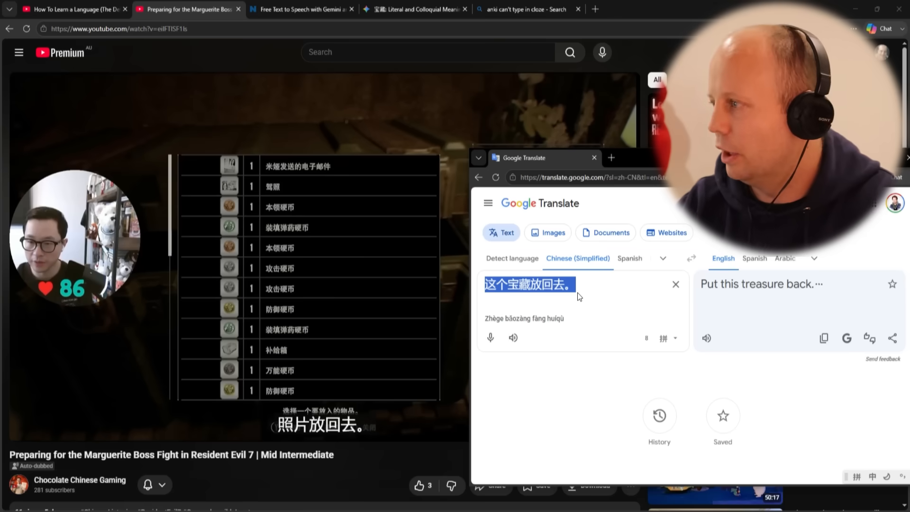
Switch to Anki's Add window and paste the copied sentence into the Front field of a new note
click(548, 396)
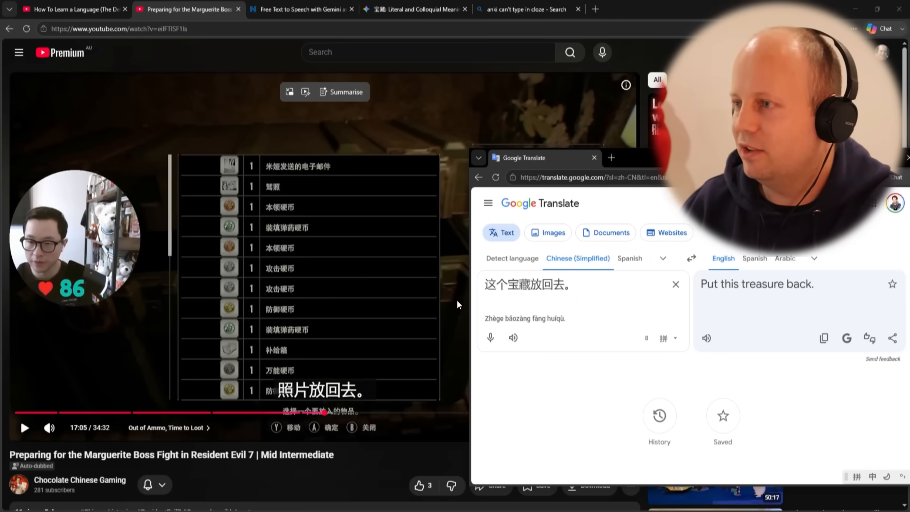
click(311, 511)
click(352, 477)
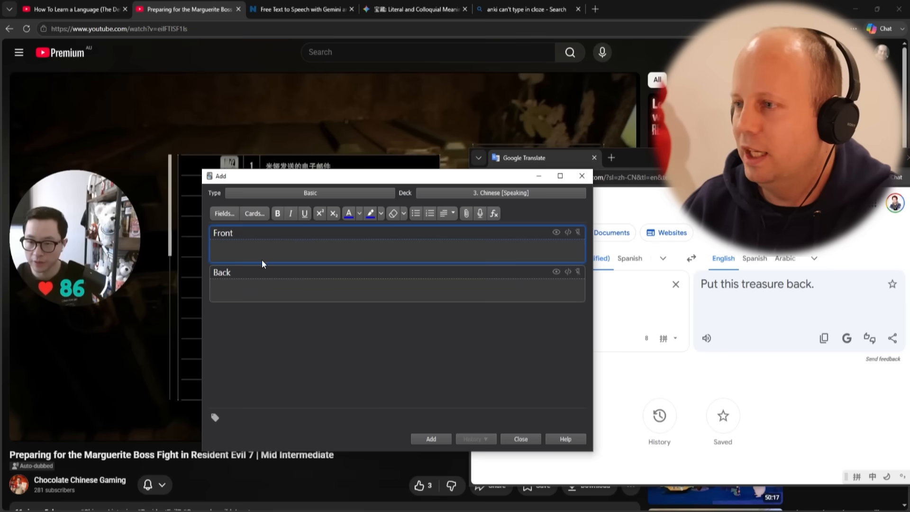
key(ctrl+v)
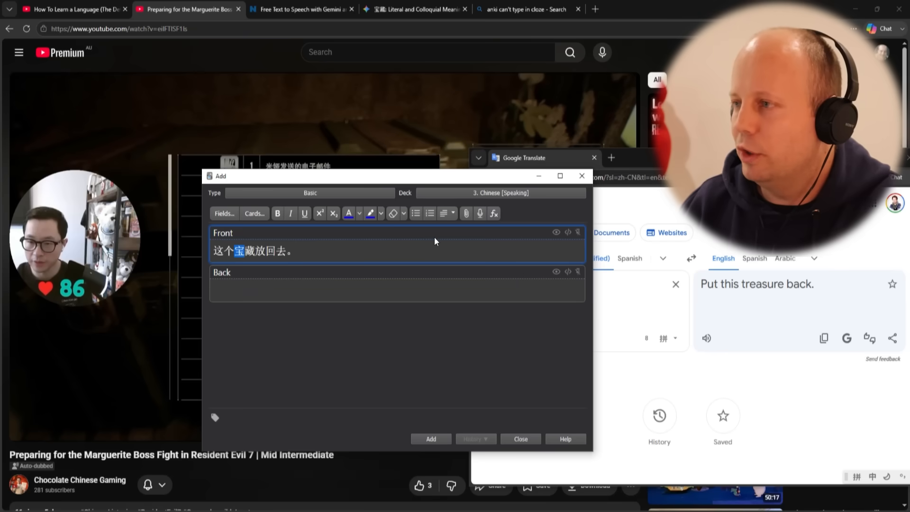
Add the note as a Cloze type with 宝藏 as the deletion and the hint "treasure (gem)", and close the Add window
key(shift+Right)
click(306, 194)
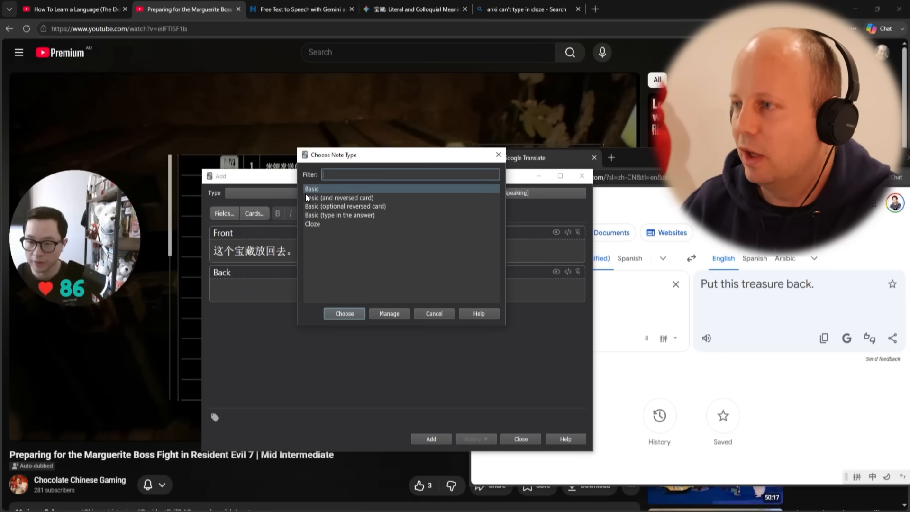
double_click(317, 224)
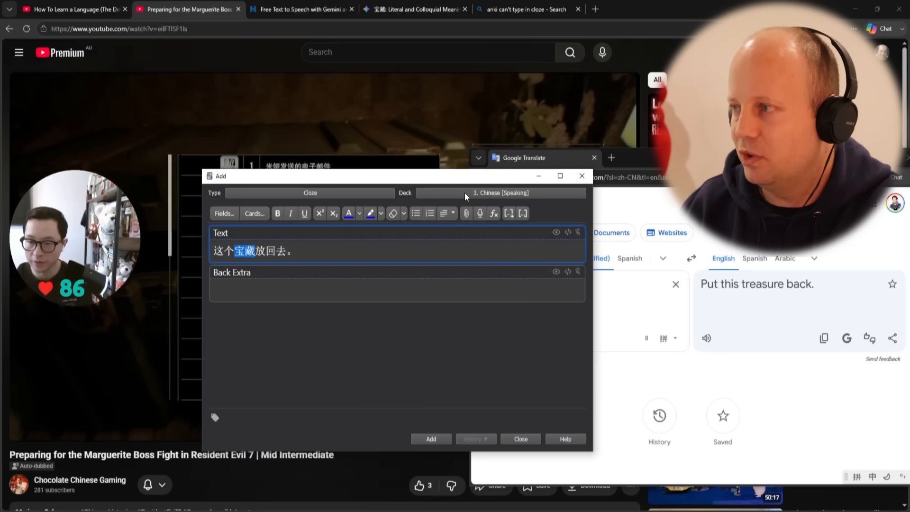
click(510, 217)
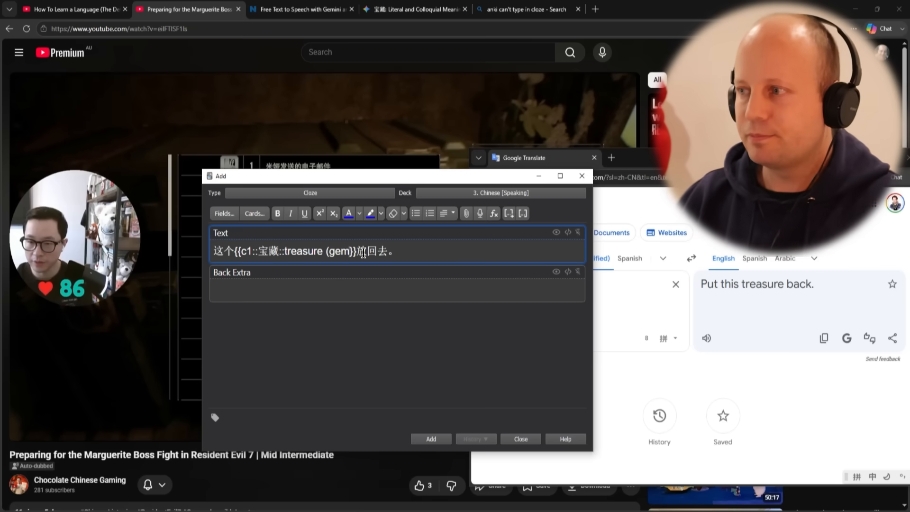
click(433, 442)
click(523, 439)
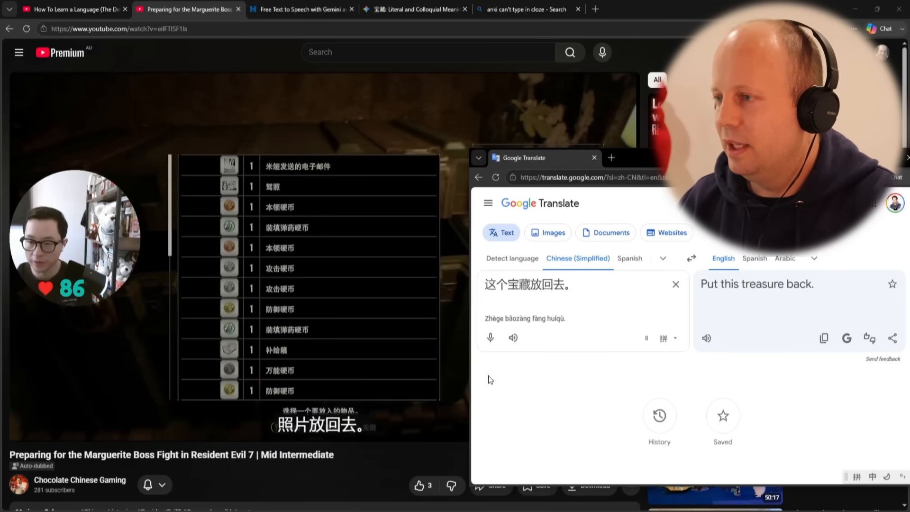
Study the 3. Chinese [Speaking] deck in Anki and reveal the cloze card's answer
click(358, 510)
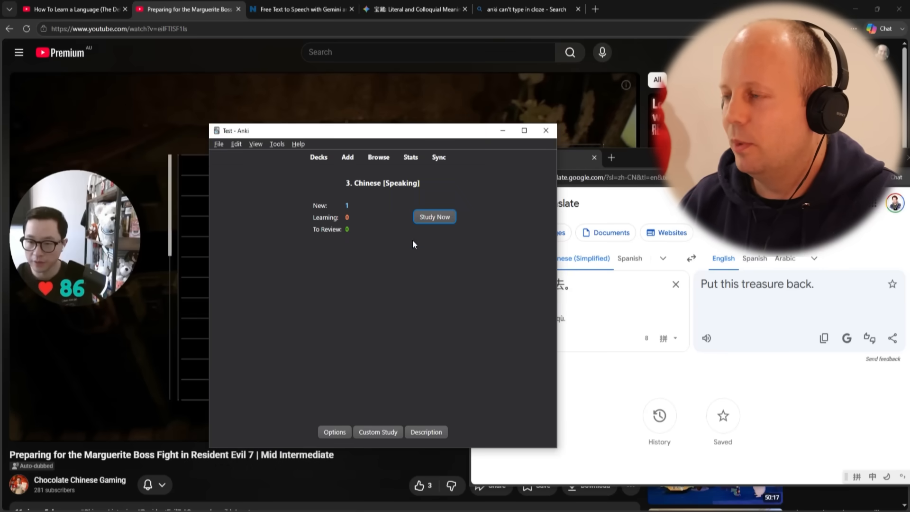
click(435, 217)
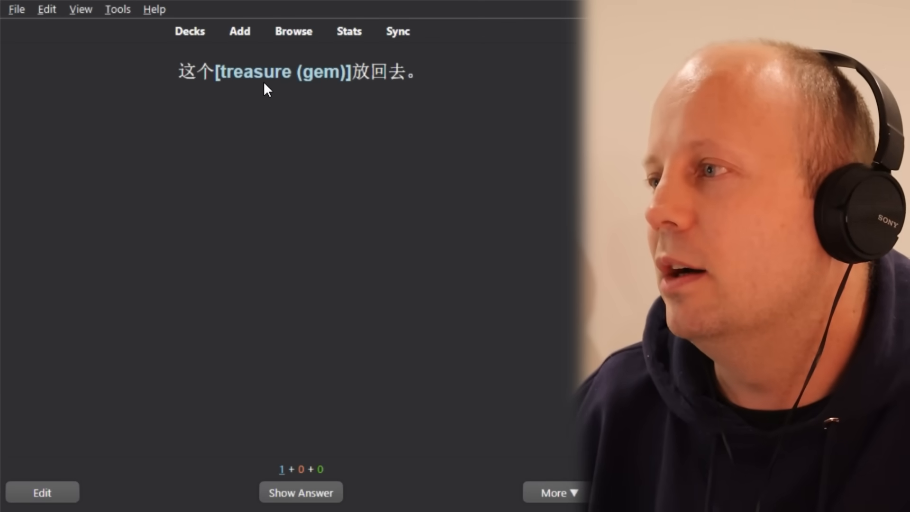
click(321, 489)
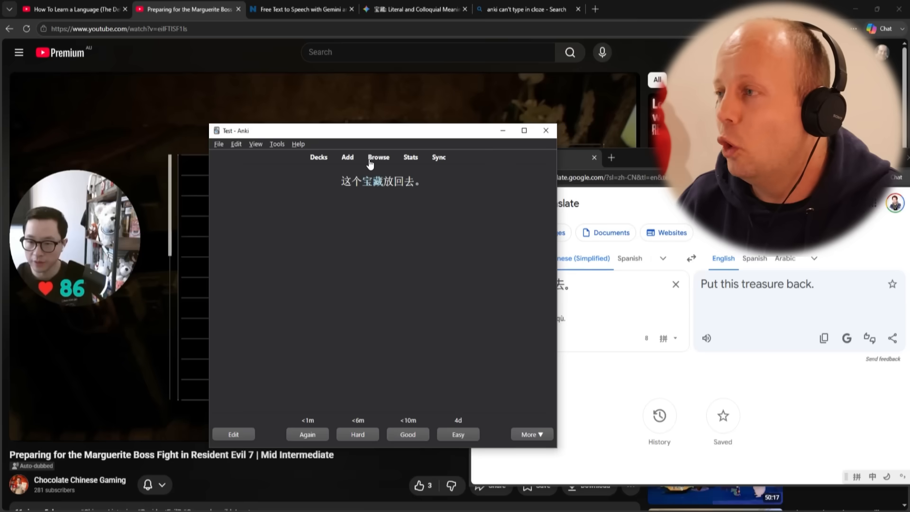
Record an audio clip into the Back Extra field of the 宝藏 cloze note in the card browser and close the browser
click(293, 31)
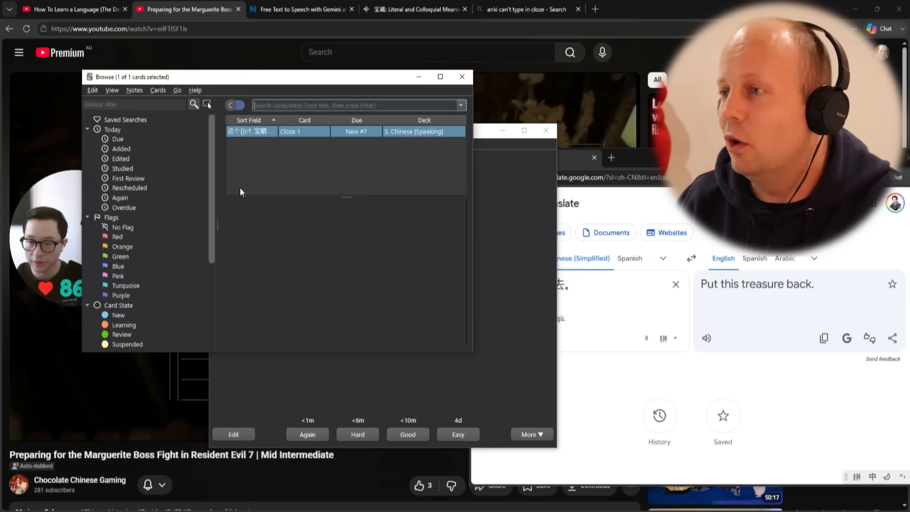
click(121, 250)
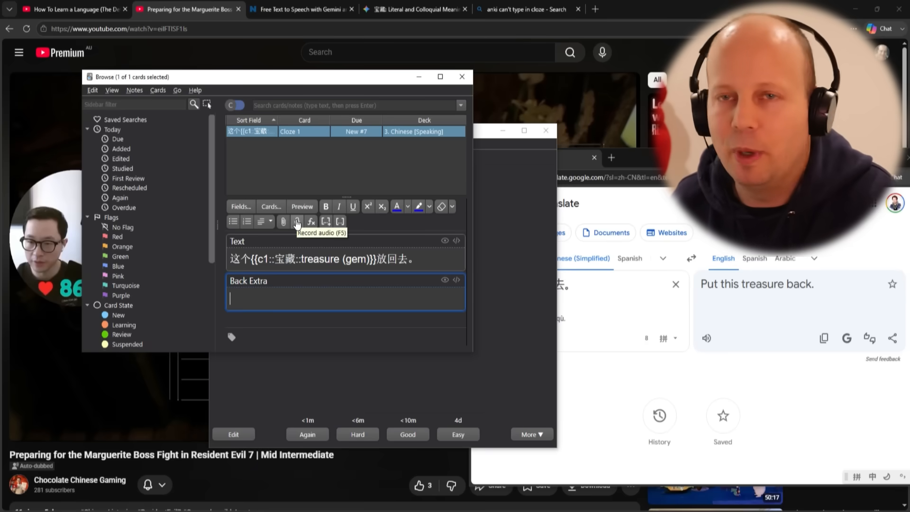
click(297, 223)
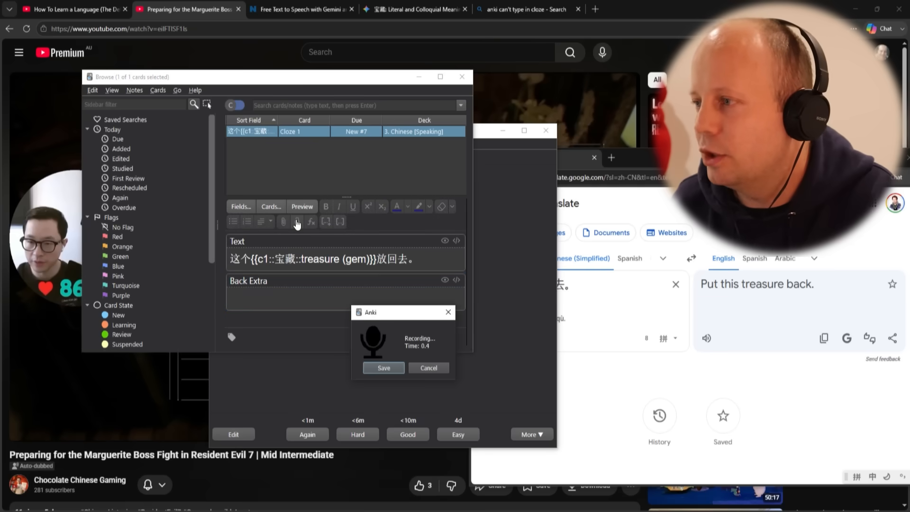
click(392, 372)
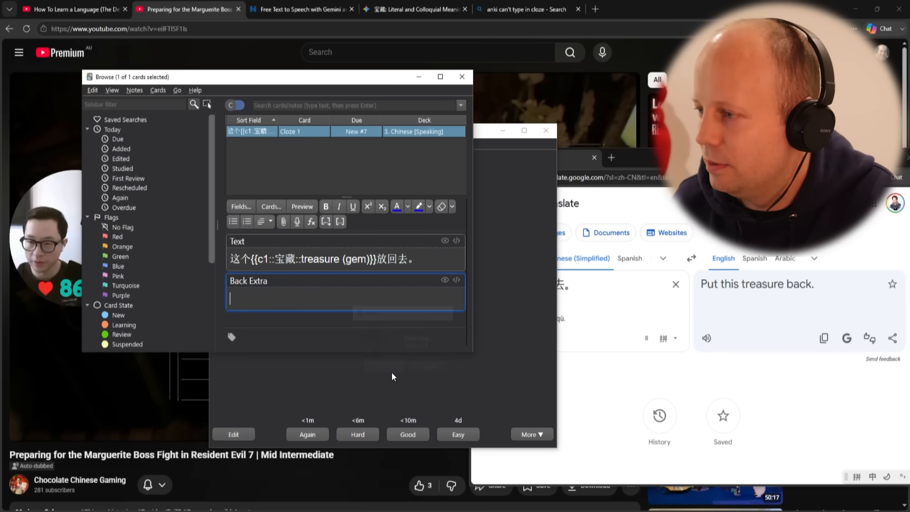
click(467, 80)
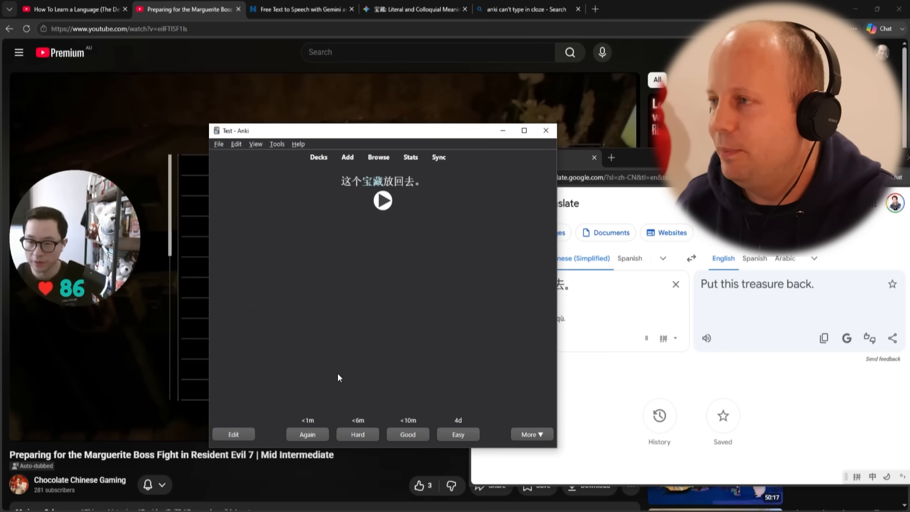
Return to the deck list and restart studying the 3. Chinese [Speaking] deck
click(320, 159)
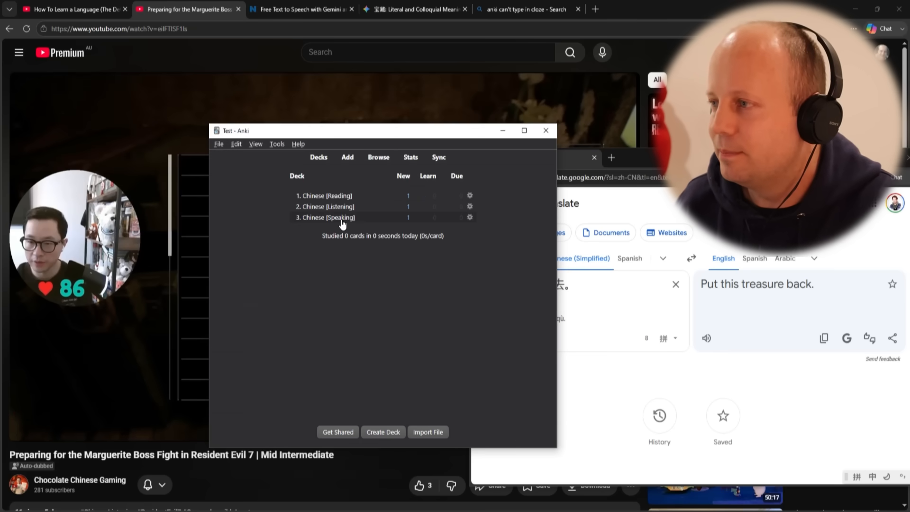
click(342, 218)
click(434, 218)
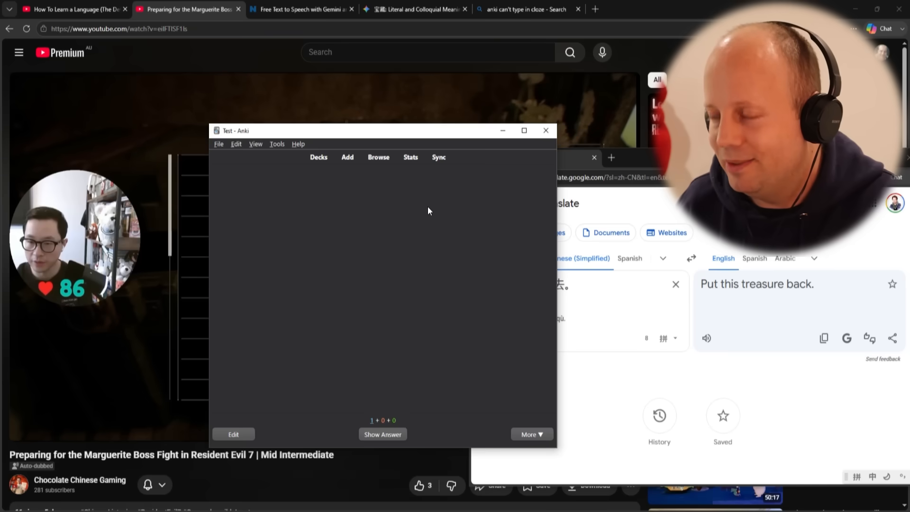
Reveal the answer of the speaking cloze card being studied
click(394, 434)
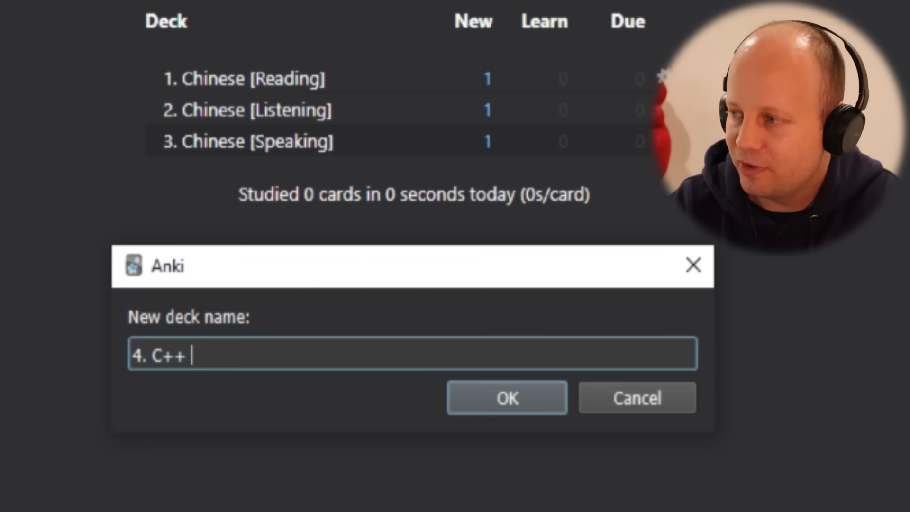
Create the deck 4. C++ [Programming] and start a new note in it, keeping the Cloze note type
text([])
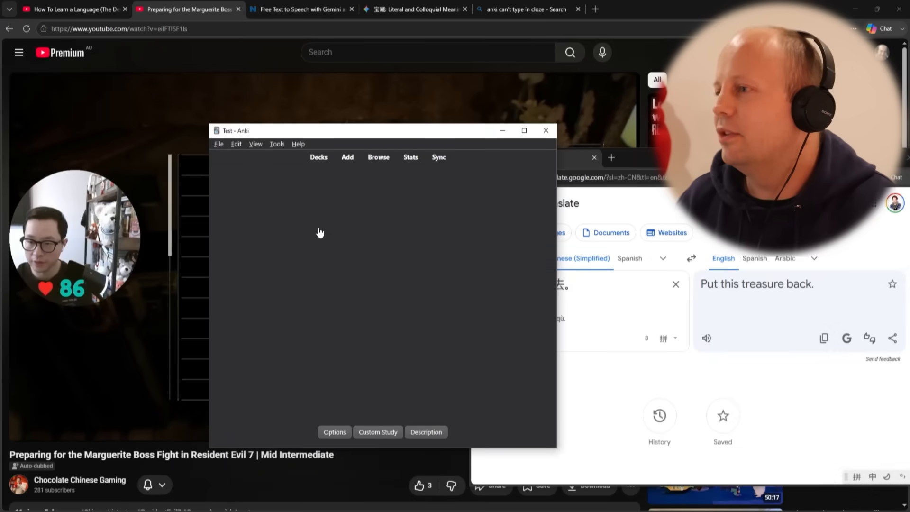
click(347, 157)
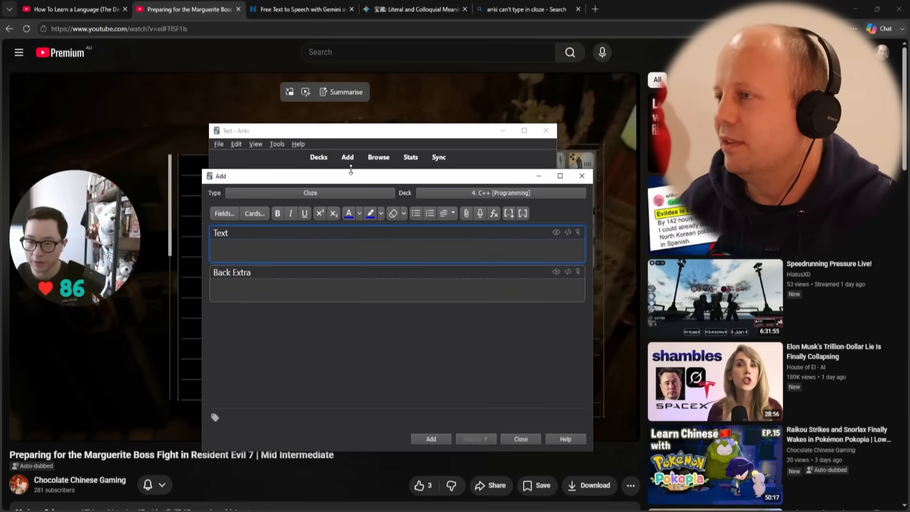
drag(334, 170, 274, 102)
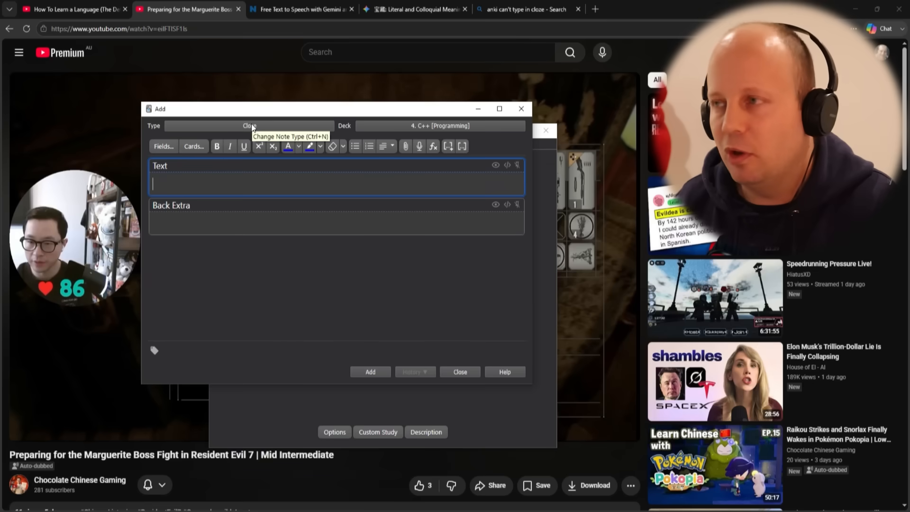
click(252, 124)
click(444, 315)
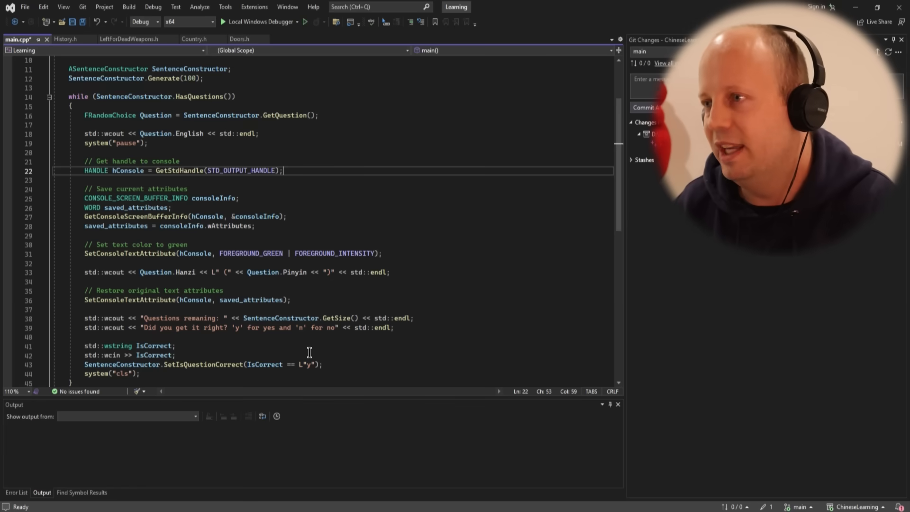
In Visual Studio, try starting a GetStdHandle call on a new line below the hConsole declaration in main.cpp, and delete it
scroll(149, 189, up, 3)
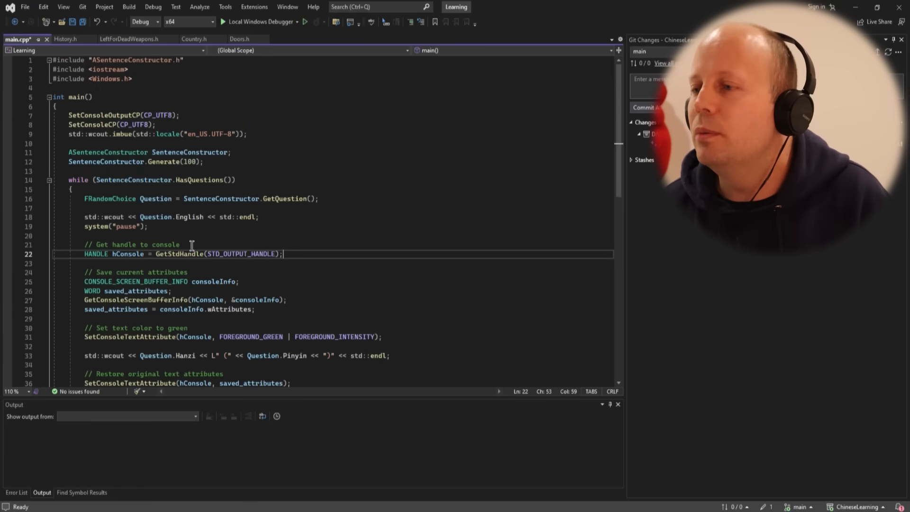
double_click(158, 253)
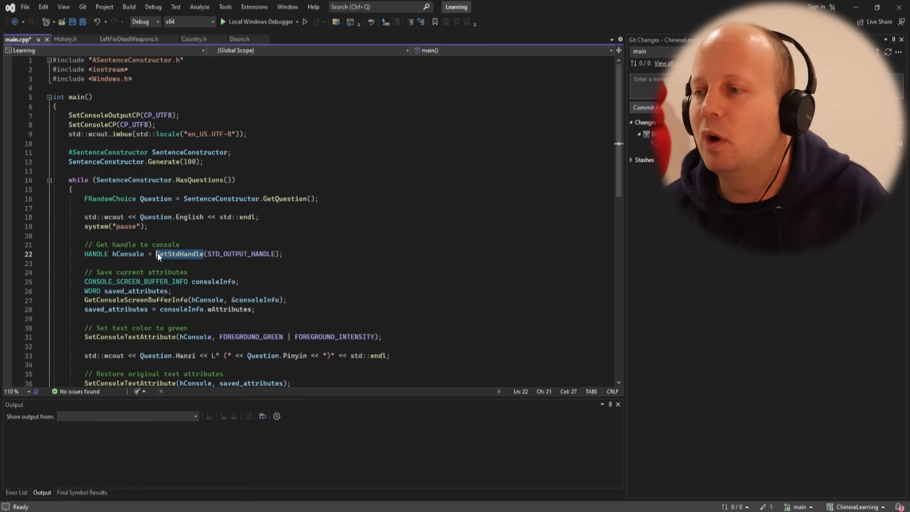
click(300, 251)
key(Return)
text(GetSt)
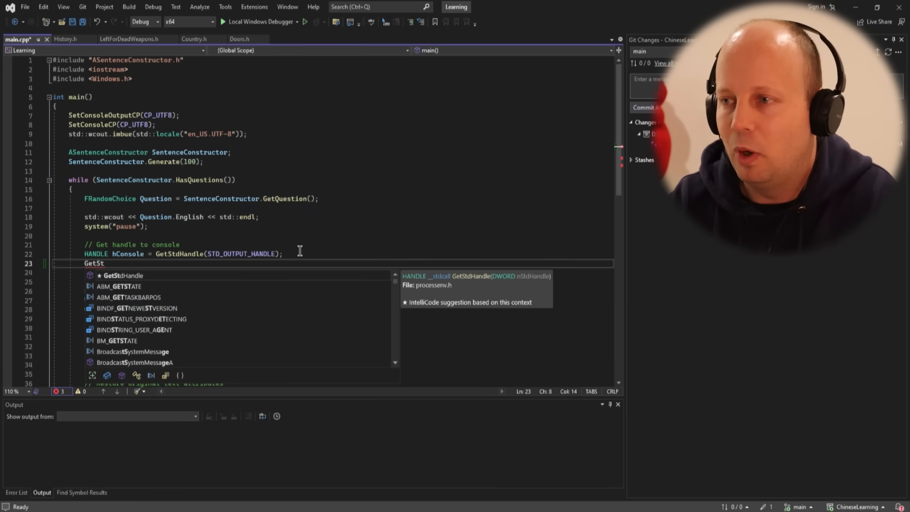
key(shift+Home)
key(BackSpace)
key(BackSpace)
key(BackSpace)
key(BackSpace)
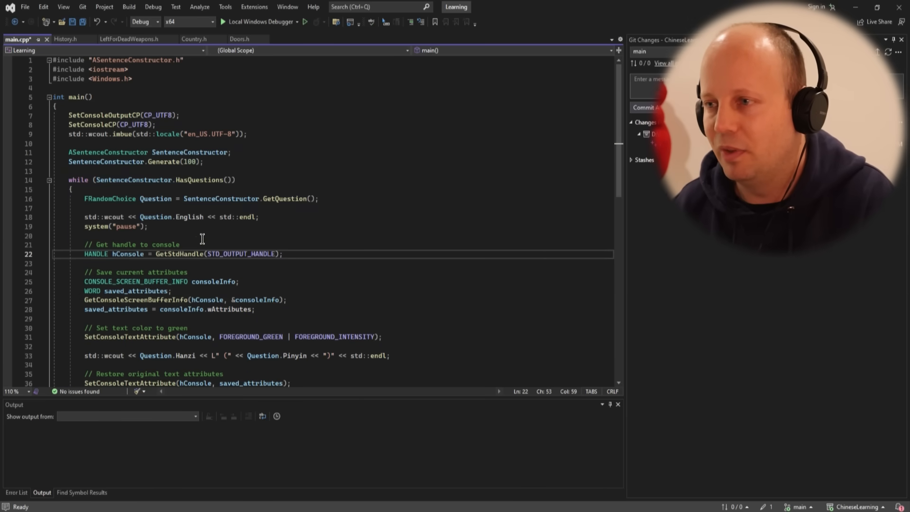
Copy the hConsole declaration from main.cpp into the Anki note's Text field and make GetStdHandle a c1 cloze deletion
drag(289, 254, 84, 257)
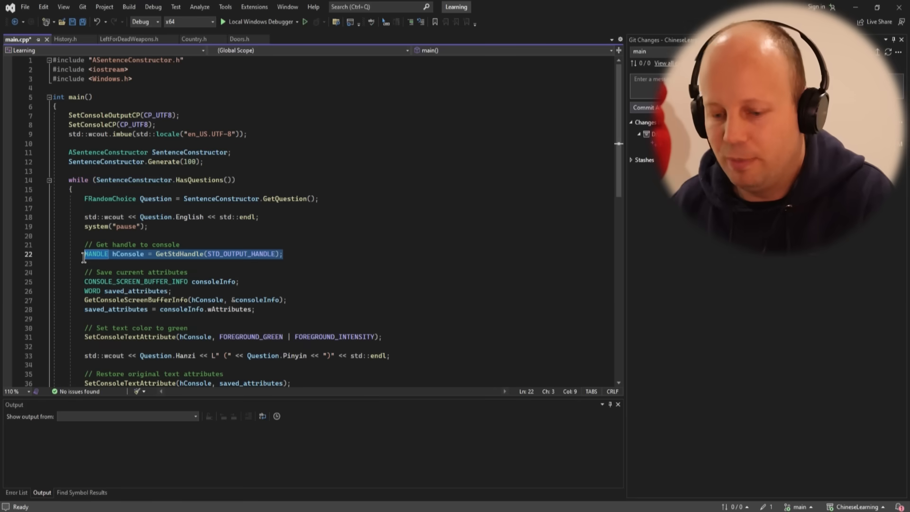
key(ctrl+c)
key(alt+Tab)
click(194, 180)
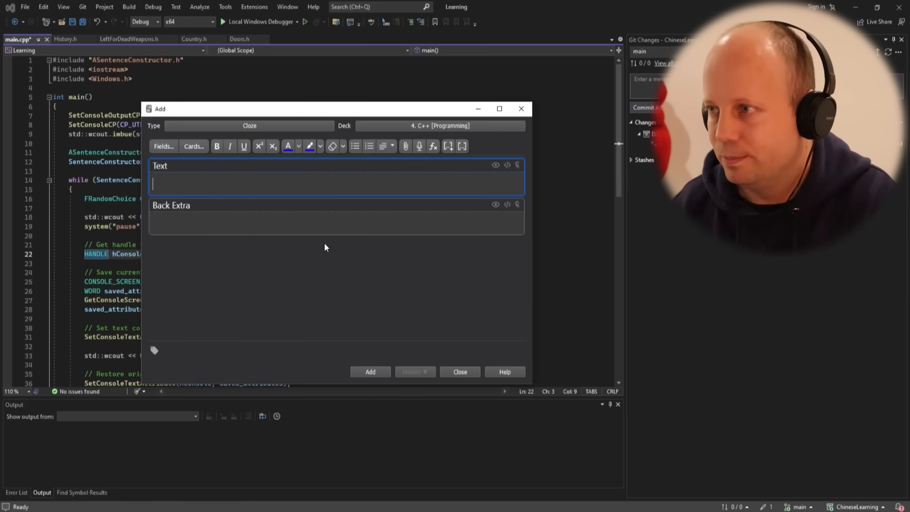
key(ctrl+v)
double_click(284, 184)
click(448, 146)
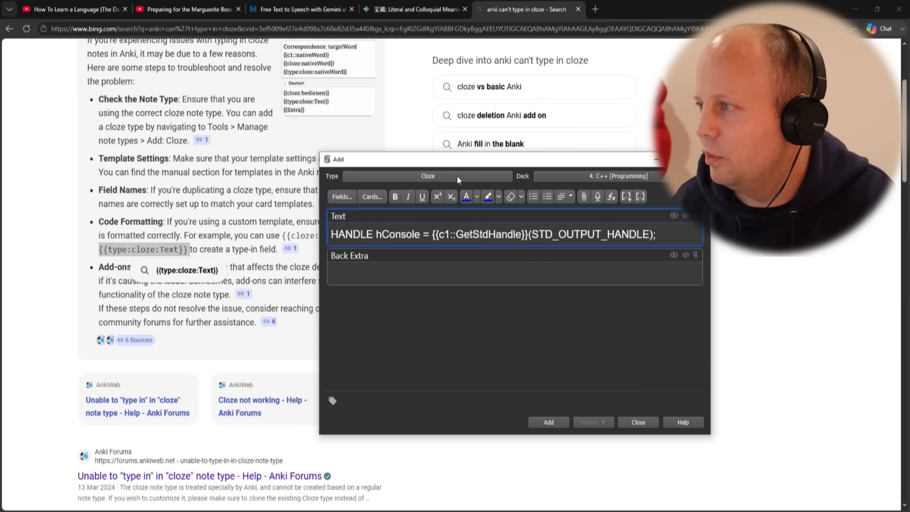
Clone the Cloze note type in the note type manager
click(458, 176)
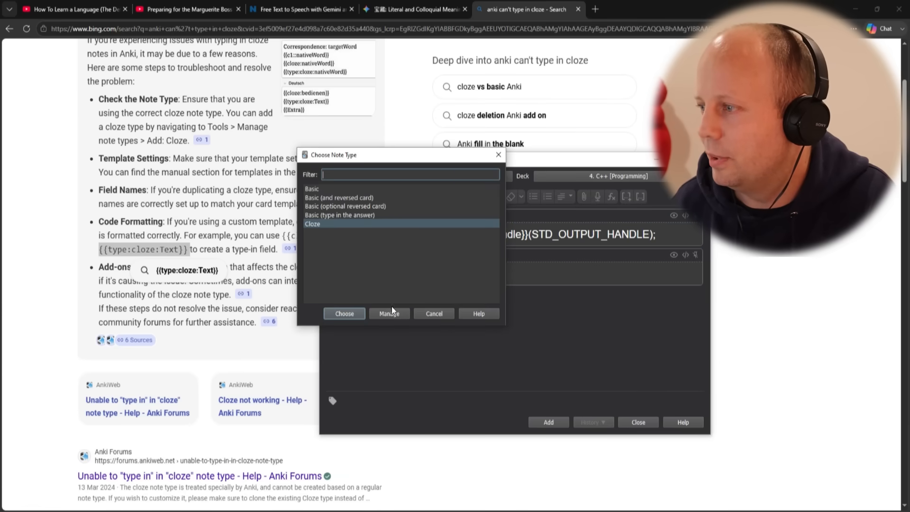
click(392, 312)
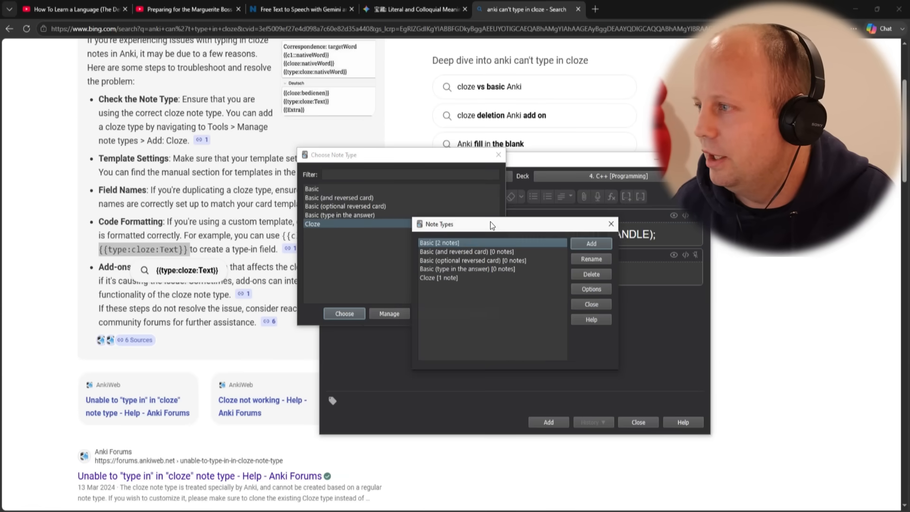
drag(490, 221, 432, 213)
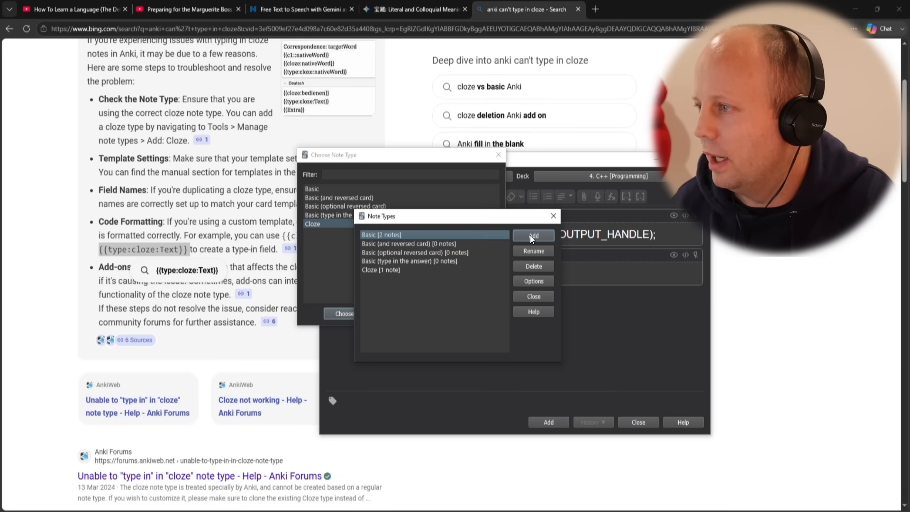
click(416, 271)
click(533, 236)
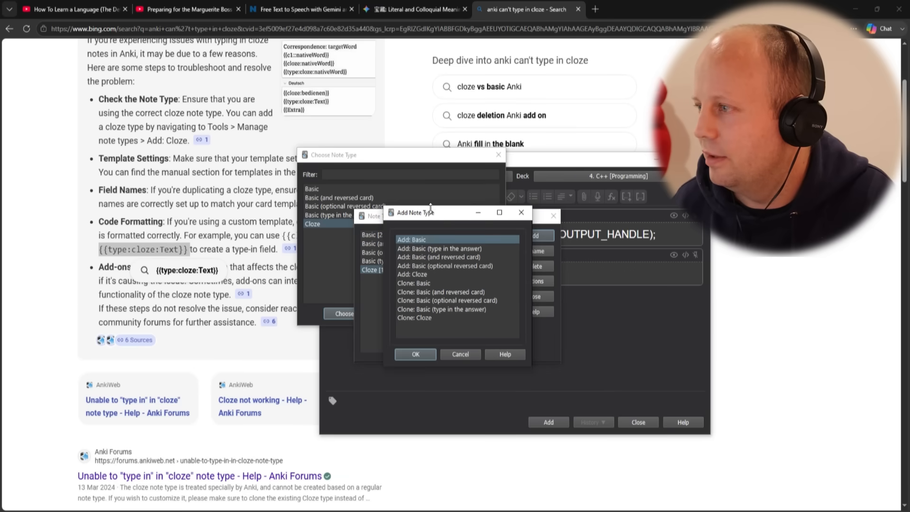
click(420, 275)
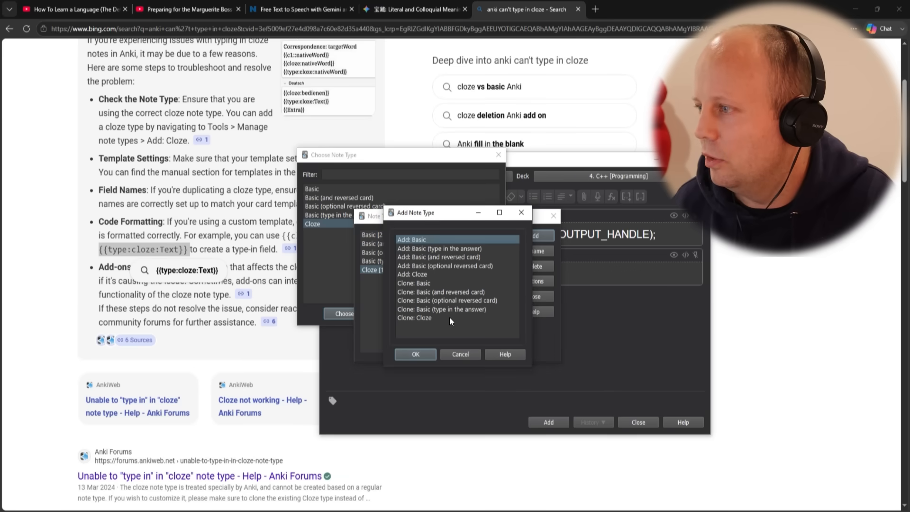
click(423, 352)
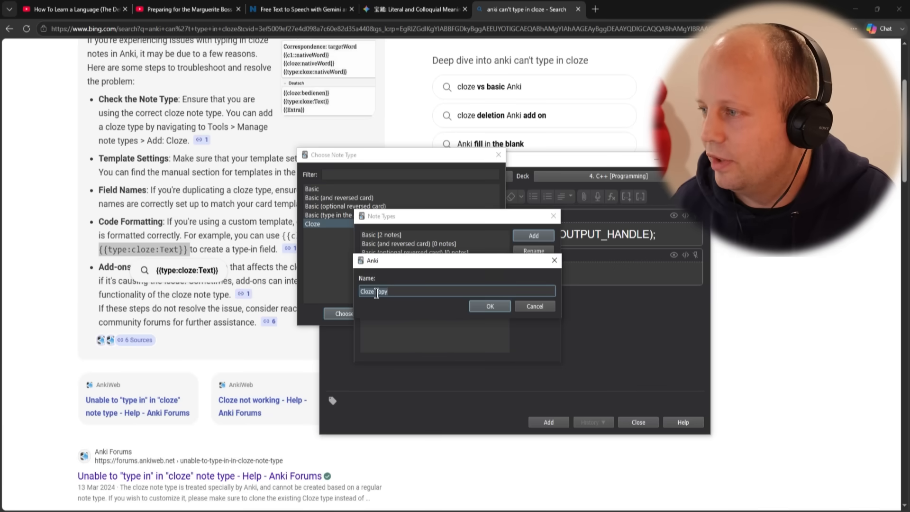
Name the cloned note type Programming and confirm it
drag(396, 291, 236, 287)
text(P)
key(Menu)
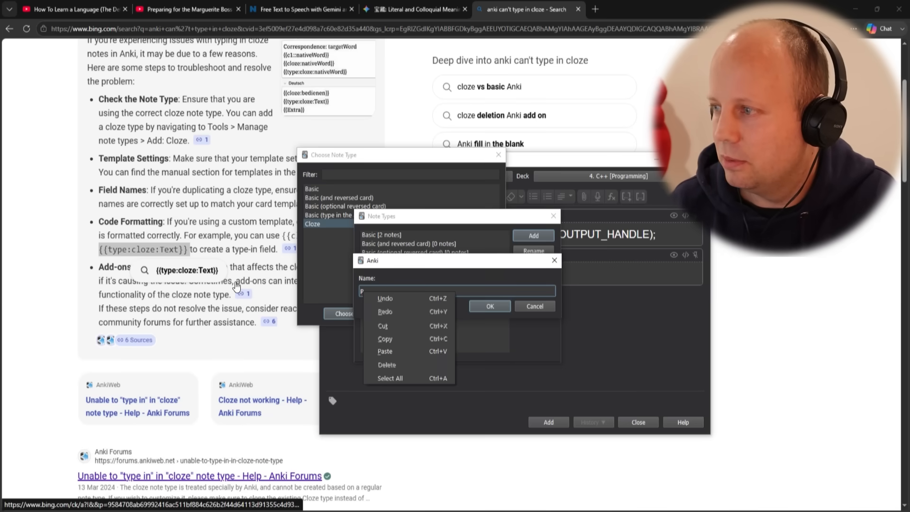
click(381, 261)
text(rogramming)
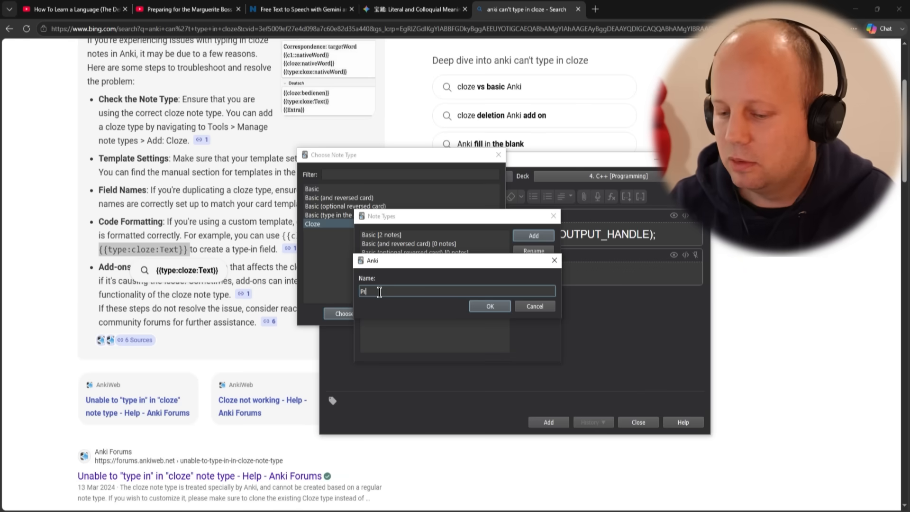
key(Return)
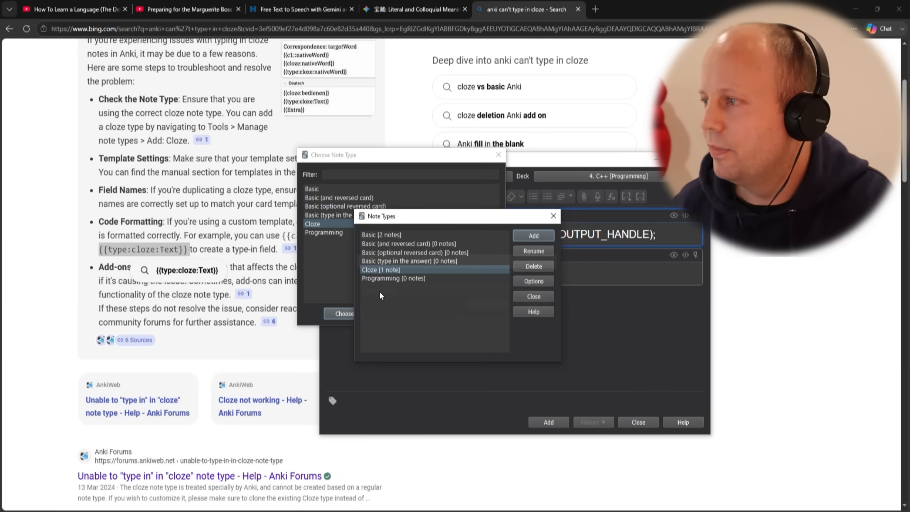
Close the note type manager and assign the Programming note type to the new note
click(554, 215)
click(331, 235)
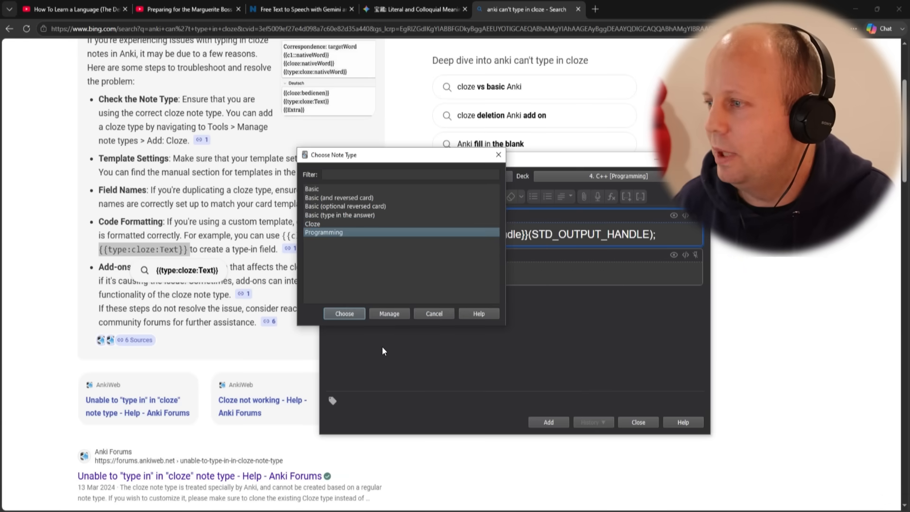
click(345, 314)
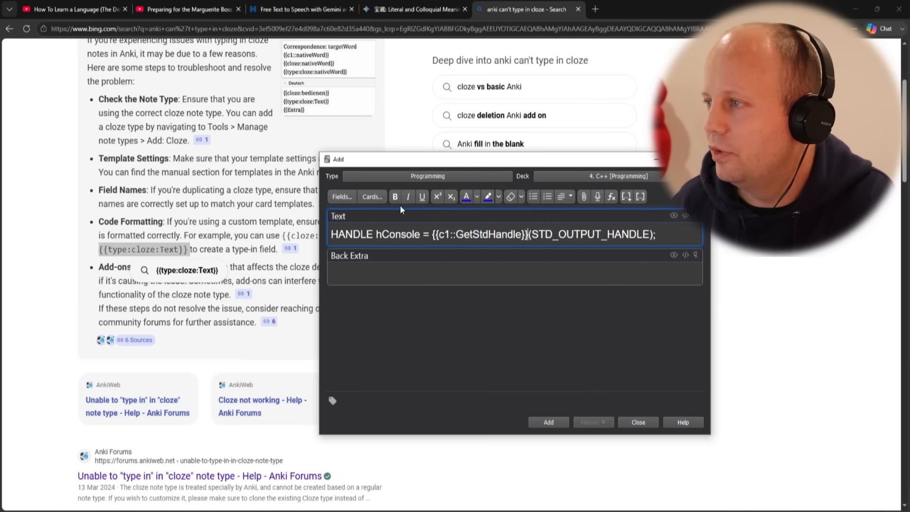
Inspect the LaTeX options of the Programming note type and return to the new note
click(441, 179)
click(389, 313)
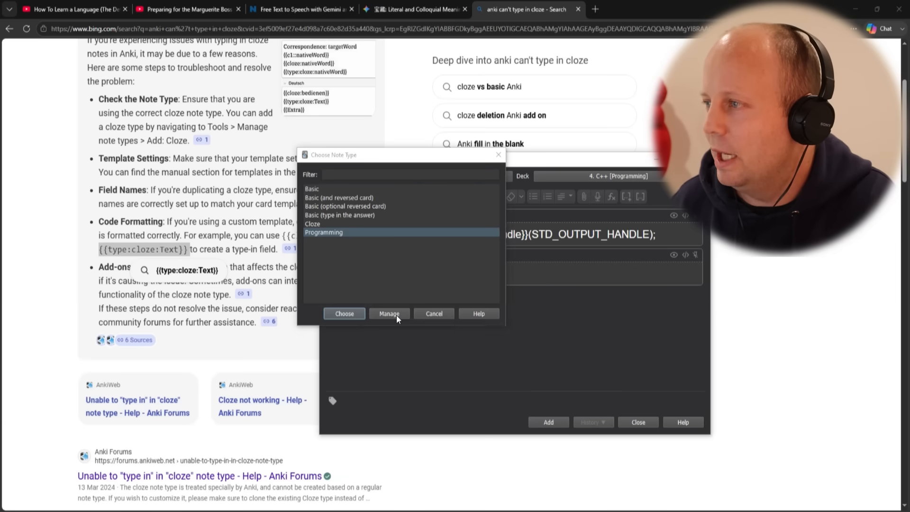
click(388, 278)
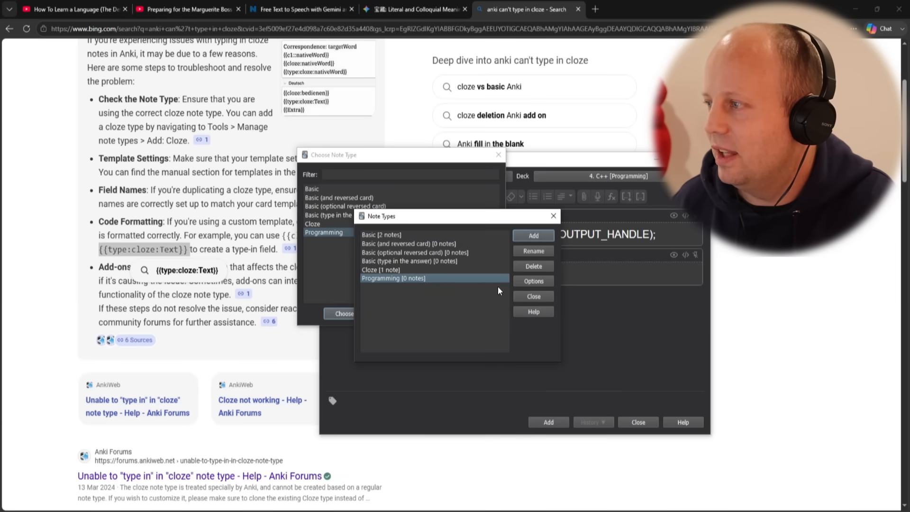
click(534, 281)
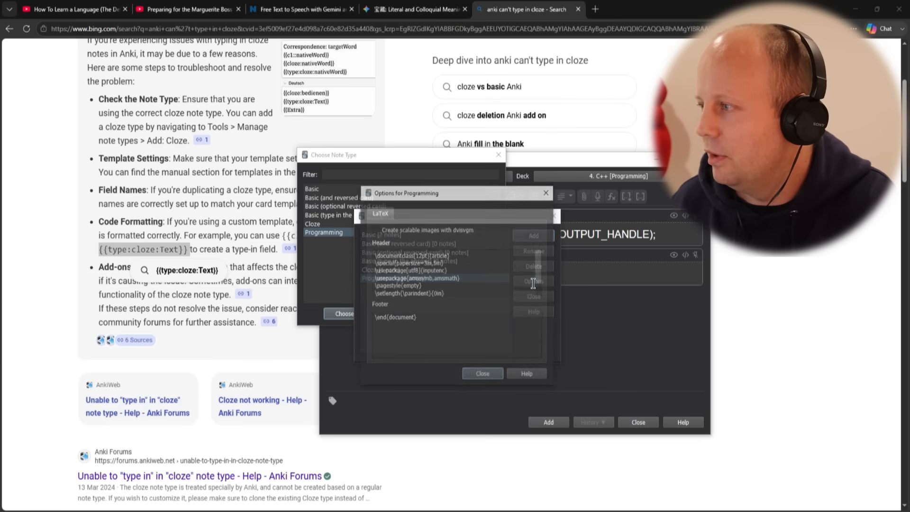
click(548, 192)
click(553, 216)
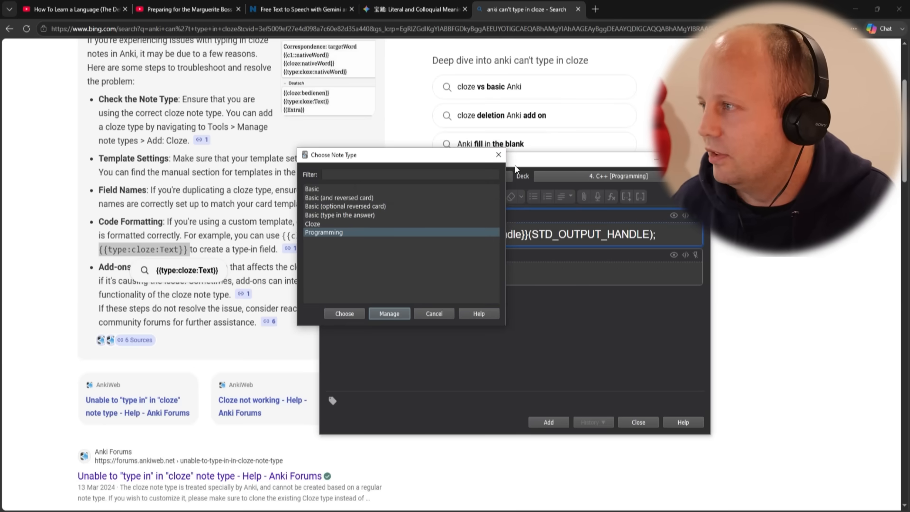
click(499, 155)
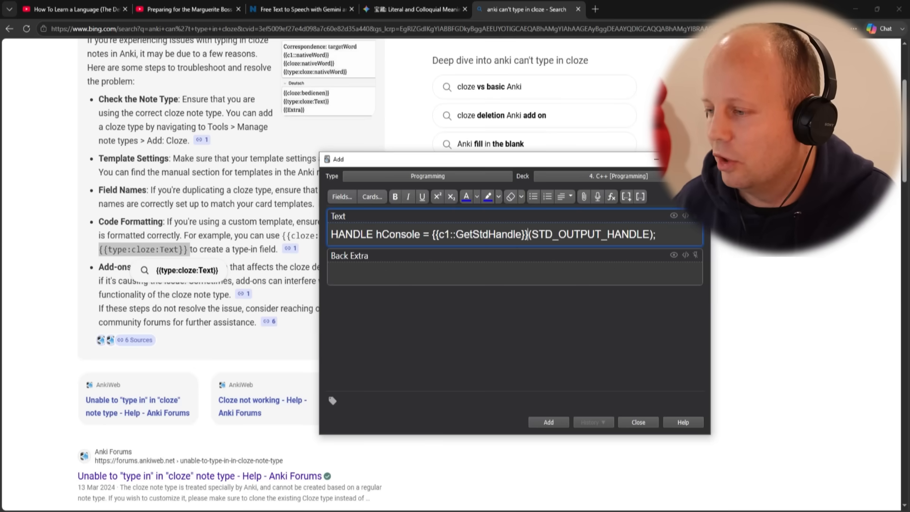
Open the Programming note type's card templates from the card browser's note type manager, review the front template and close it
click(278, 474)
click(379, 157)
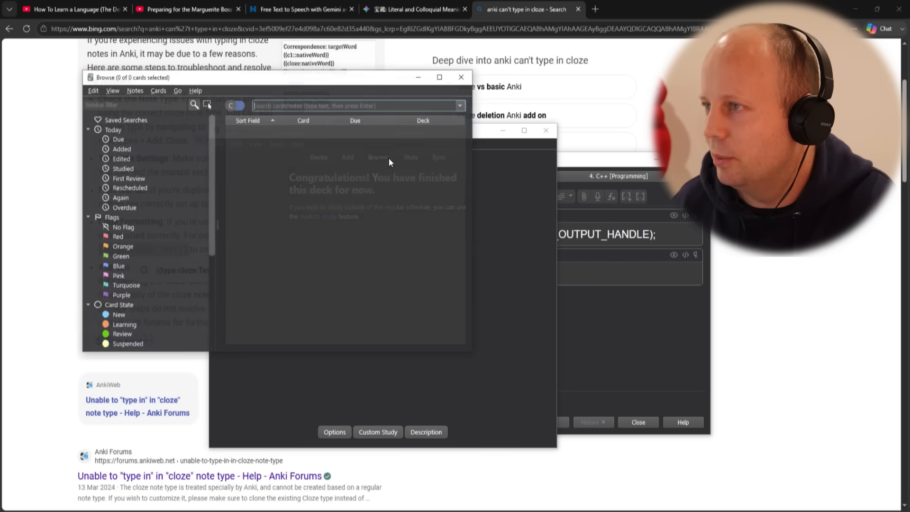
click(330, 167)
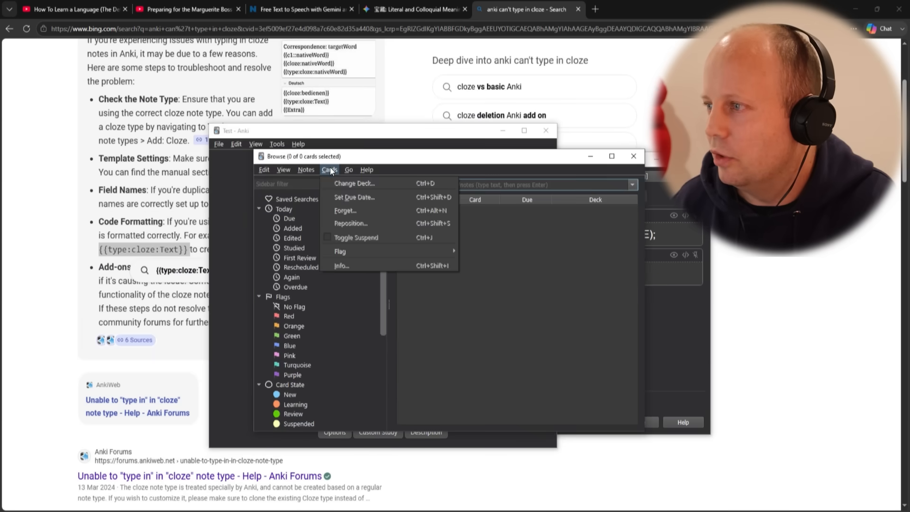
click(296, 166)
click(306, 169)
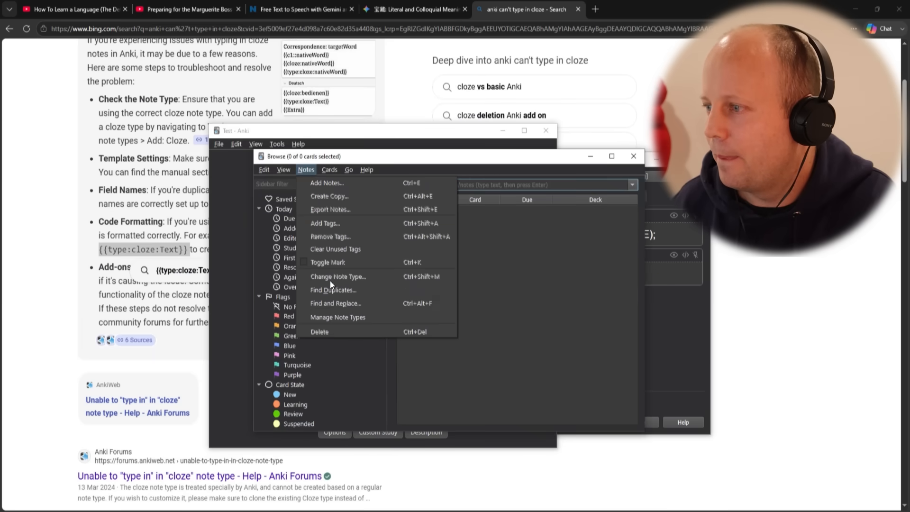
click(335, 316)
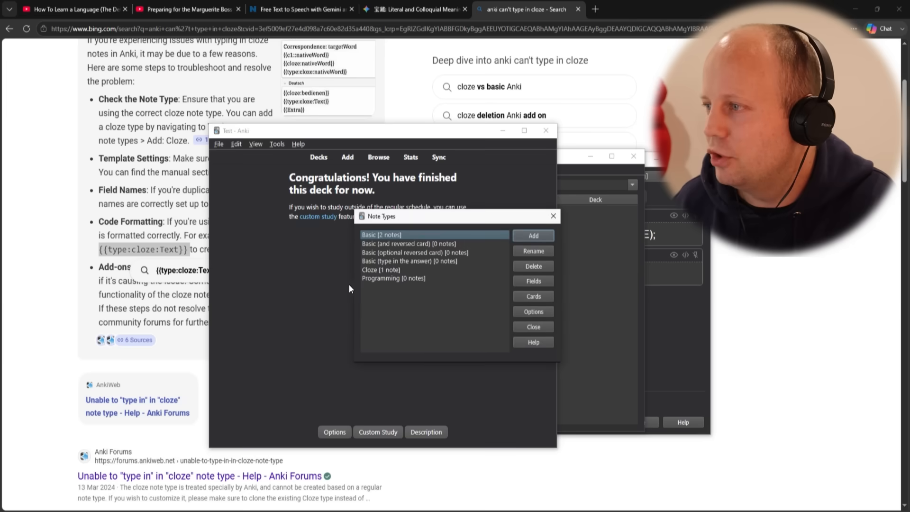
click(382, 280)
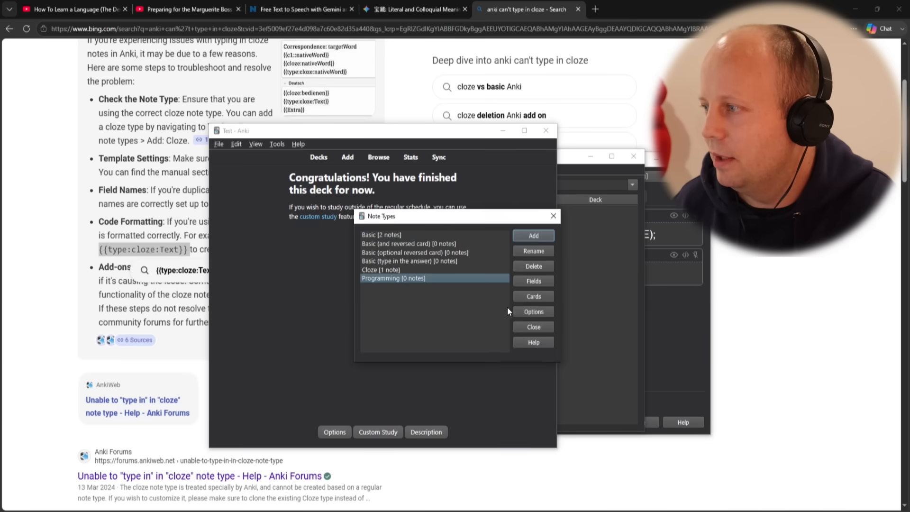
click(539, 296)
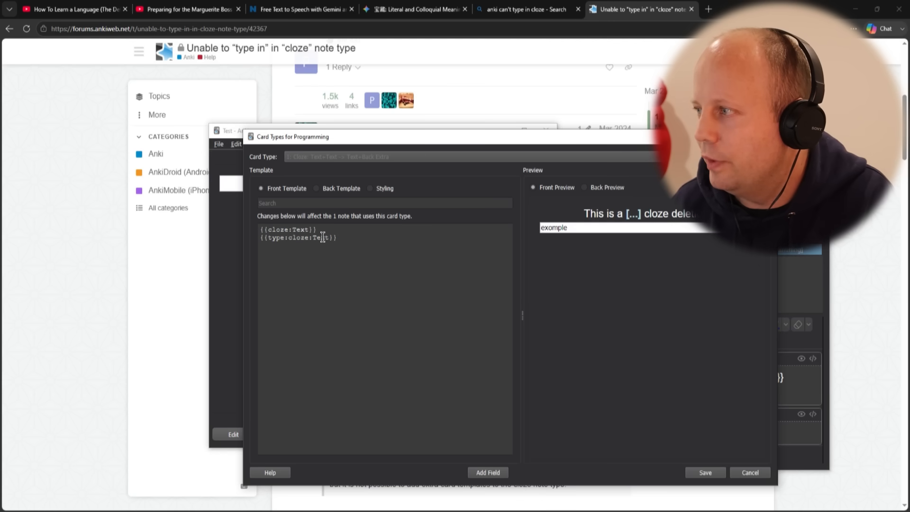
key(Escape)
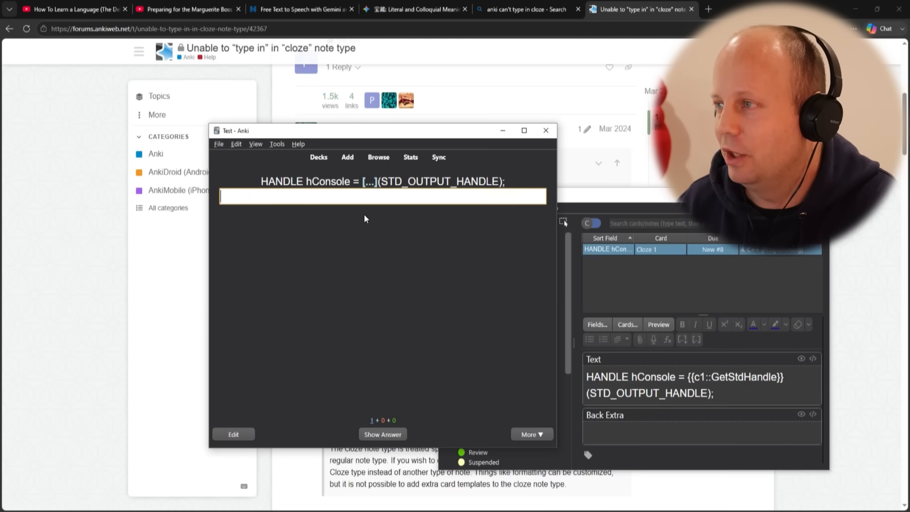
Answer the HANDLE hConsole cloze card with GetStdHandle and reveal its answer
drag(341, 137, 354, 152)
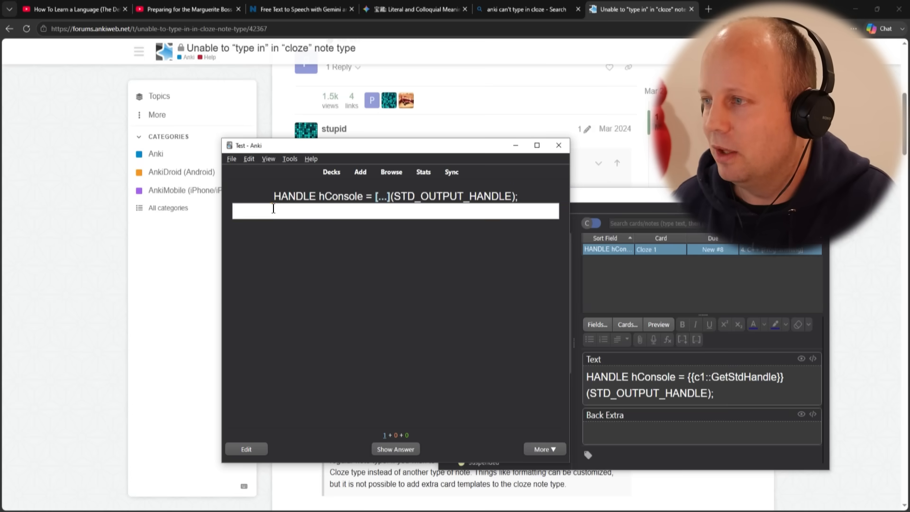
text(G)
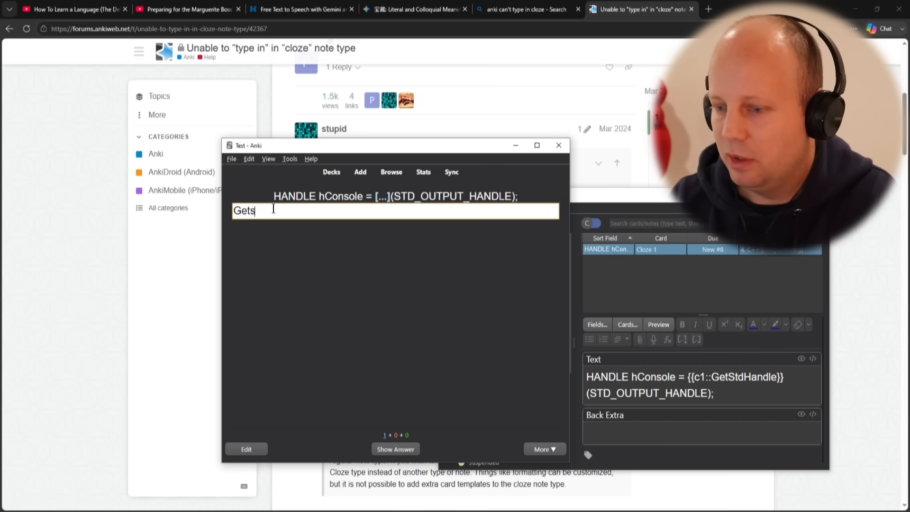
text(etStdHandle)
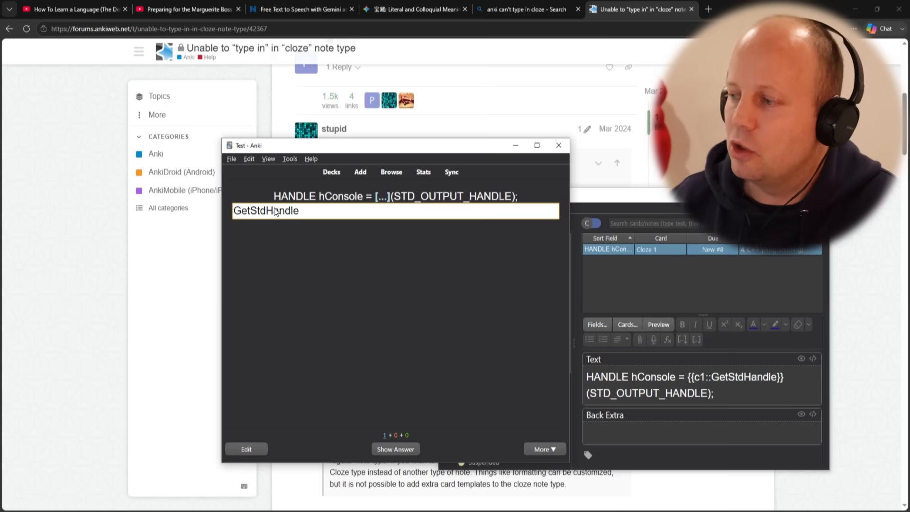
key(Return)
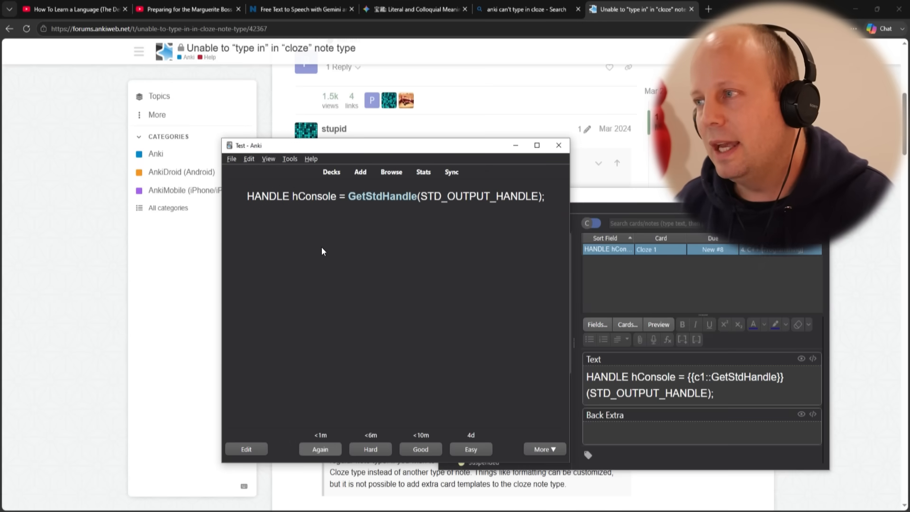
Start a new Programming note in the 4. C++ [Programming] deck with the text DECLARE_MULTICAST_DELEGATE(...)
click(361, 173)
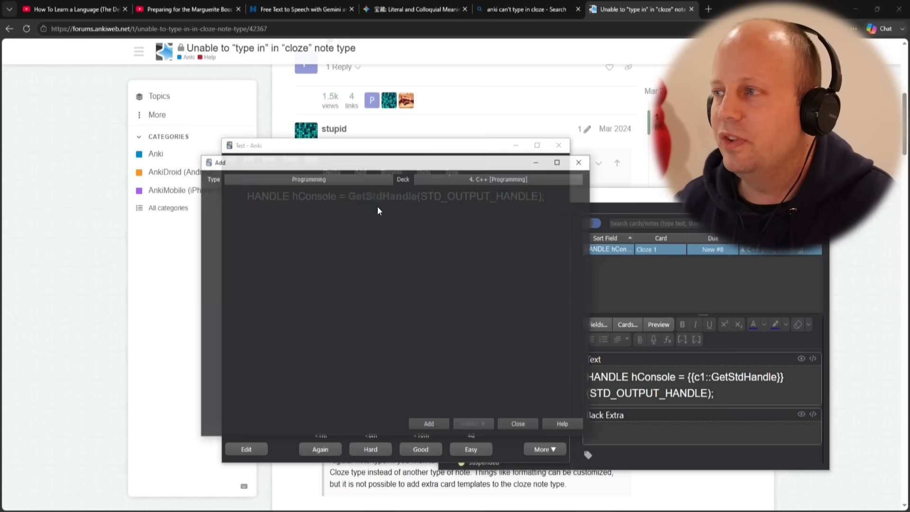
drag(336, 167, 326, 187)
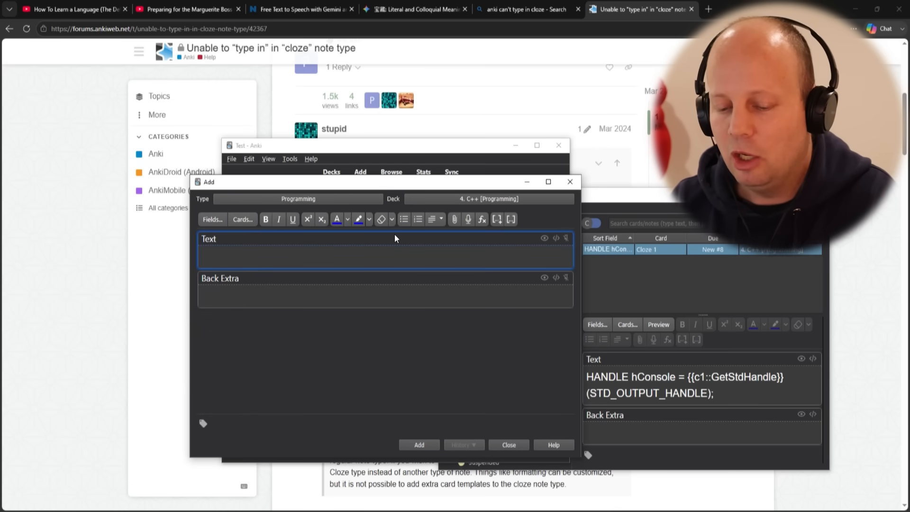
text(DECL)
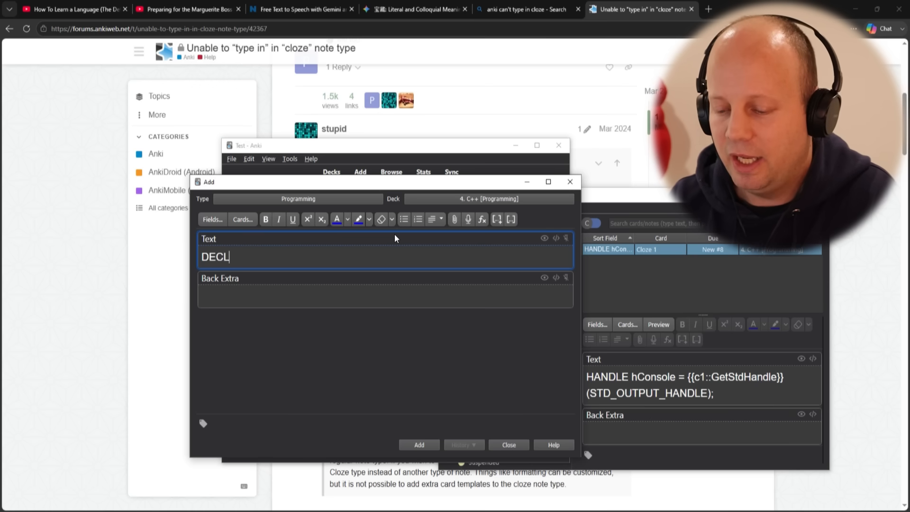
text(ARE_MULTICAST_)
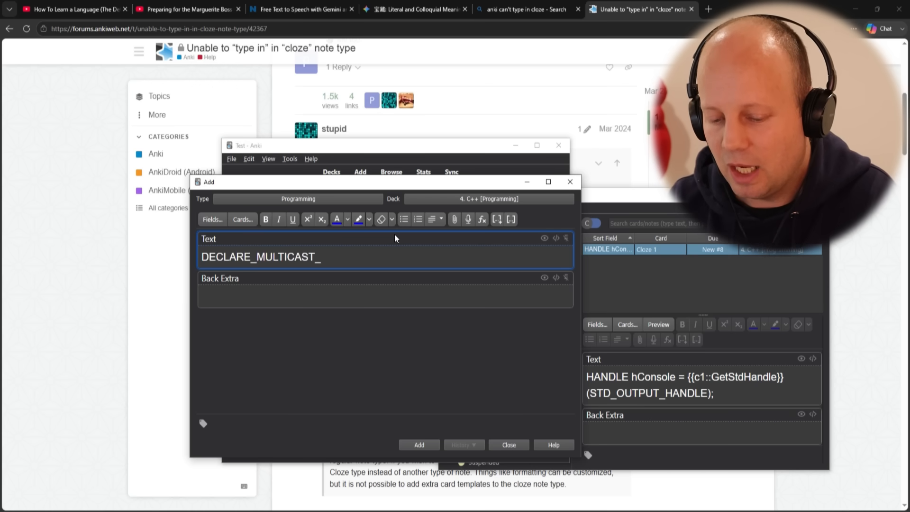
text(DELEGATE(...)
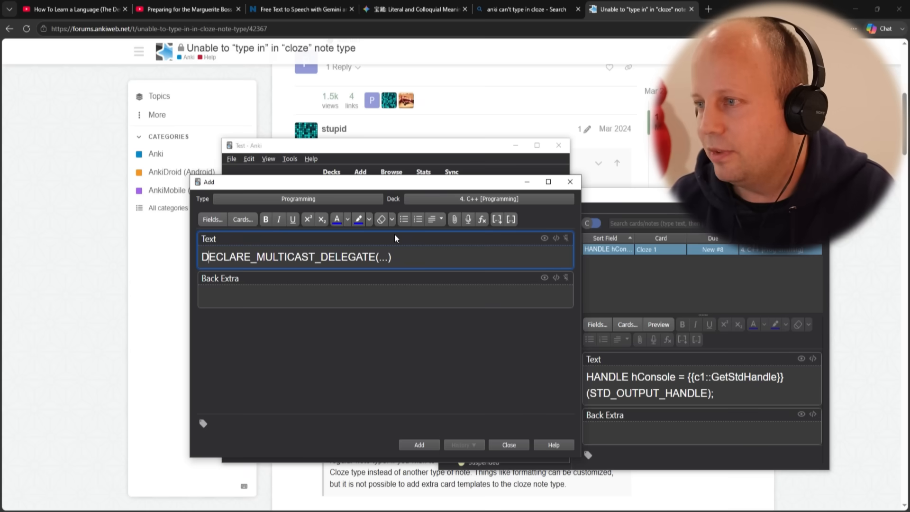
Turn DECLARE_MULTICAST_DELEGATE, without the parentheses, into a c1 cloze deletion in the note's text
key(shift+Right)
key(shift+Right)
key(shift+Right)
key(shift+Right)
key(shift+Right)
key(shift+Right)
key(shift+Right)
key(shift+Right)
key(shift+Right)
key(shift+Right)
key(shift+Right)
key(shift+Right)
key(shift+Right)
key(shift+Right)
key(shift+Right)
key(shift+Right)
key(shift+Right)
key(shift+Right)
key(shift+Right)
key(shift+Right)
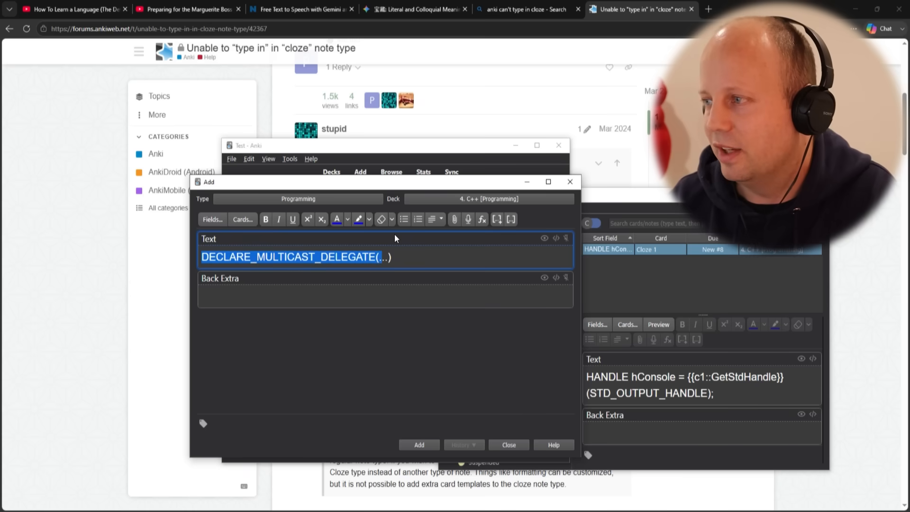
key(shift+Left)
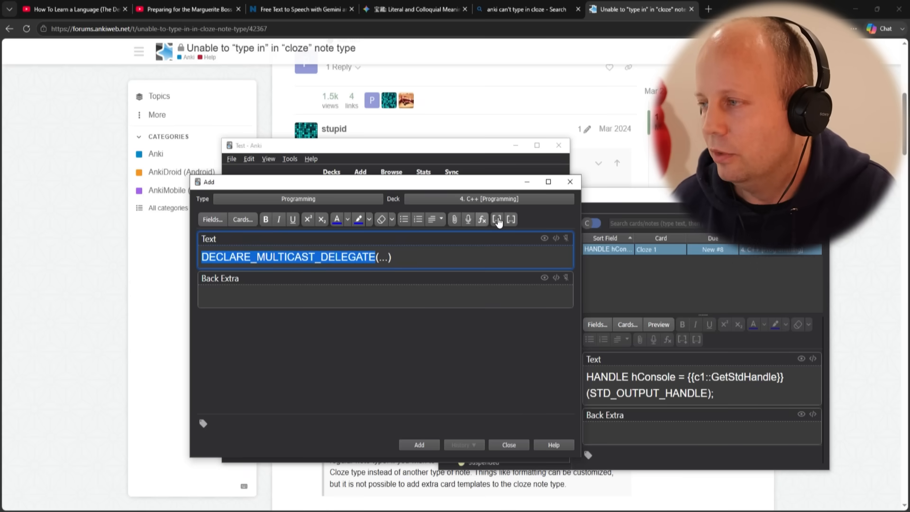
click(498, 220)
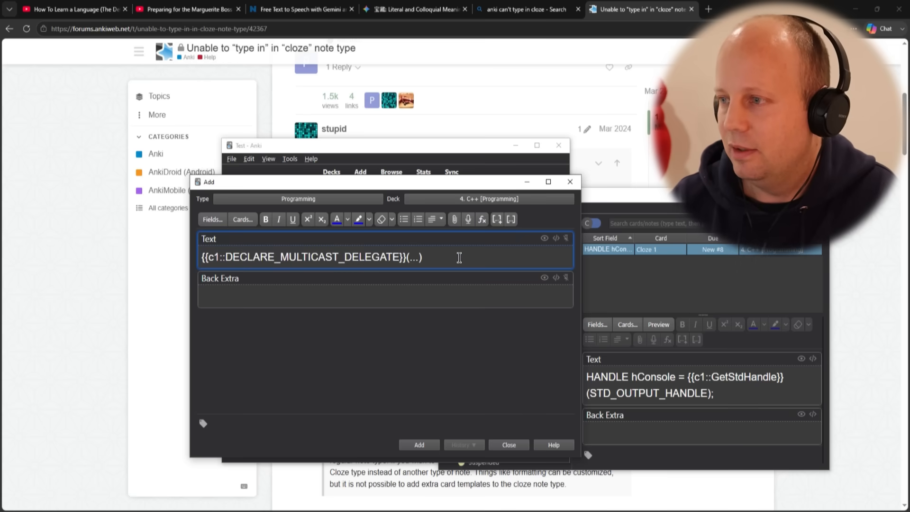
Insert the line "Create a delegate that can be assigned to" above the cloze and add the note
key(Return)
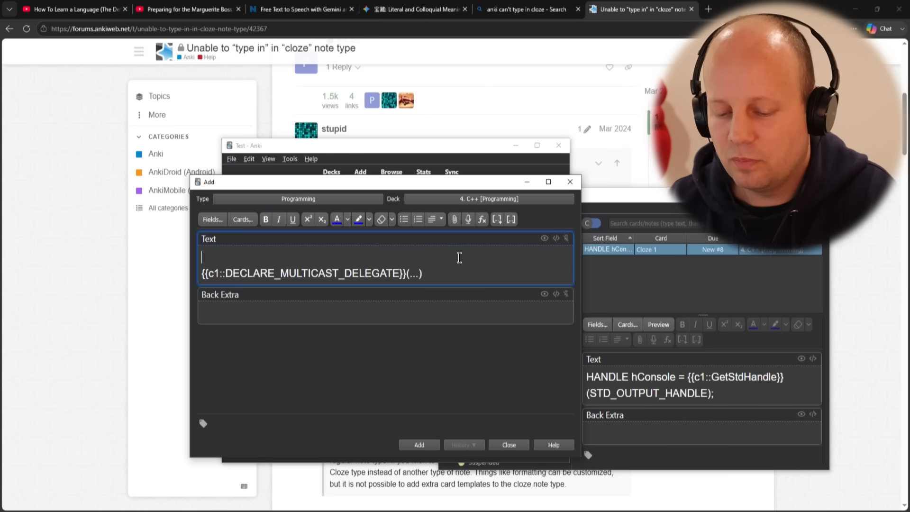
text(cREATE)
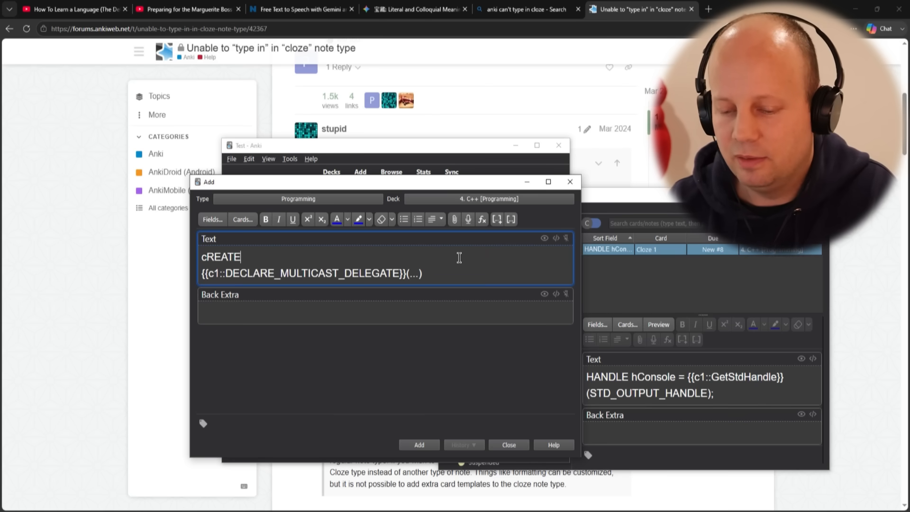
key(ctrl+BackSpace)
text(Create a)
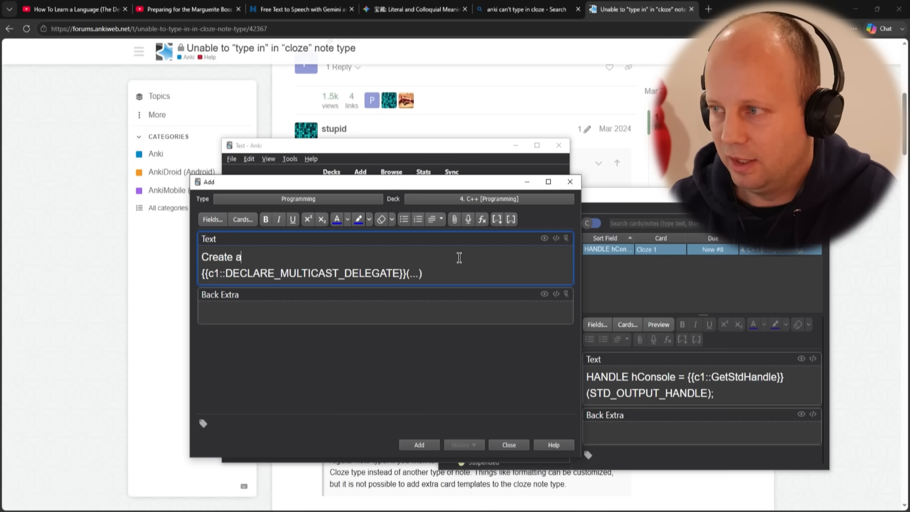
text( delegate thja)
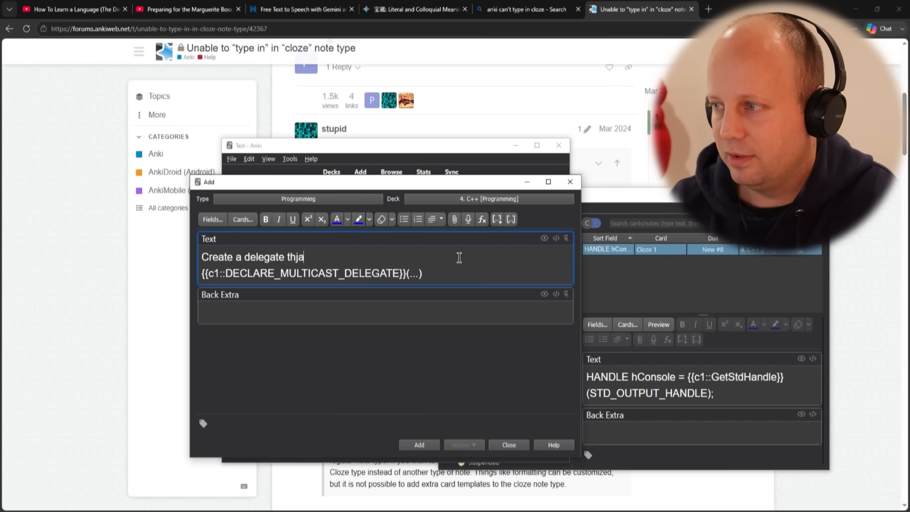
key(BackSpace)
key(BackSpace)
text(at can be assigned to)
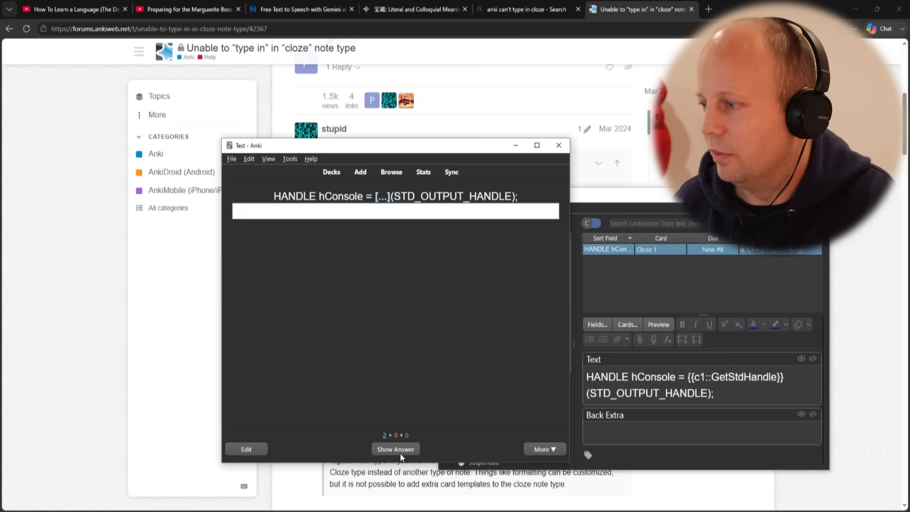
Reveal the HANDLE hConsole card and rate it Good, then answer the delegate card with DECLARE_MULTICAST_DELAGETE
click(400, 452)
click(423, 447)
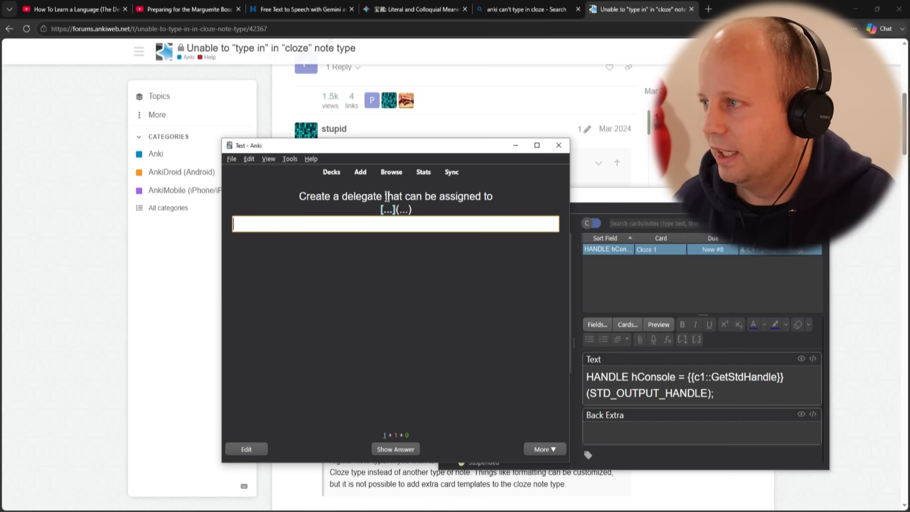
drag(432, 196, 513, 195)
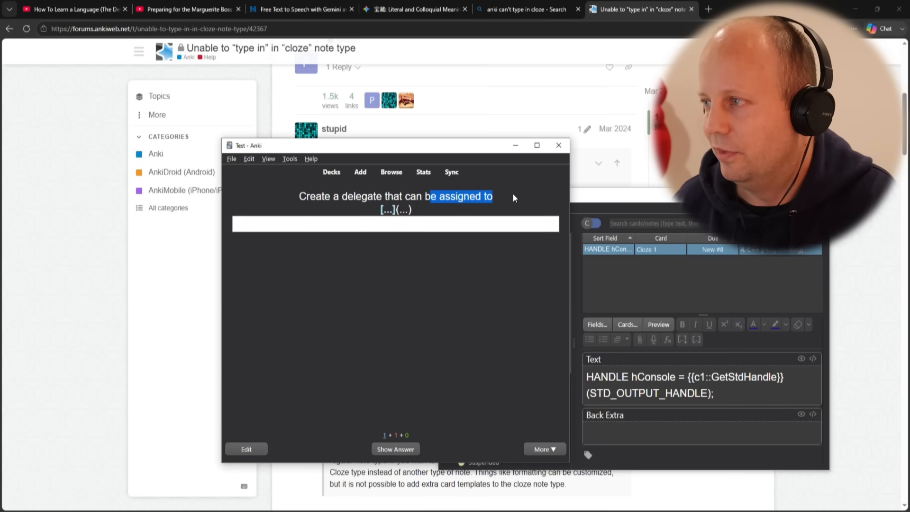
click(387, 221)
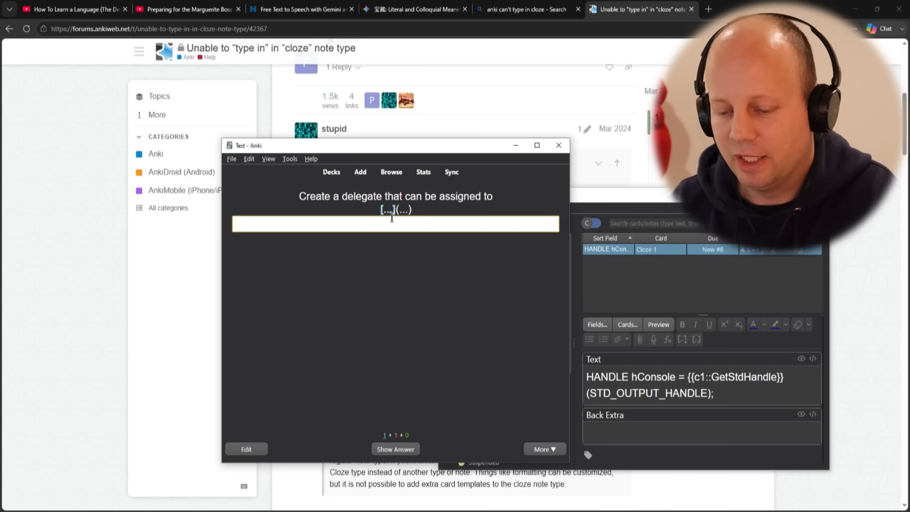
text(DECLARE_MULT)
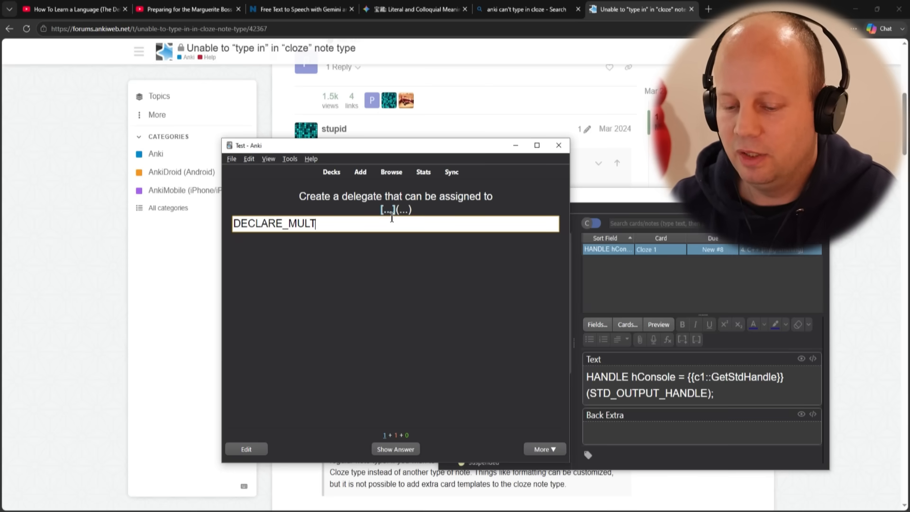
text(ICAST_DELAGETE)
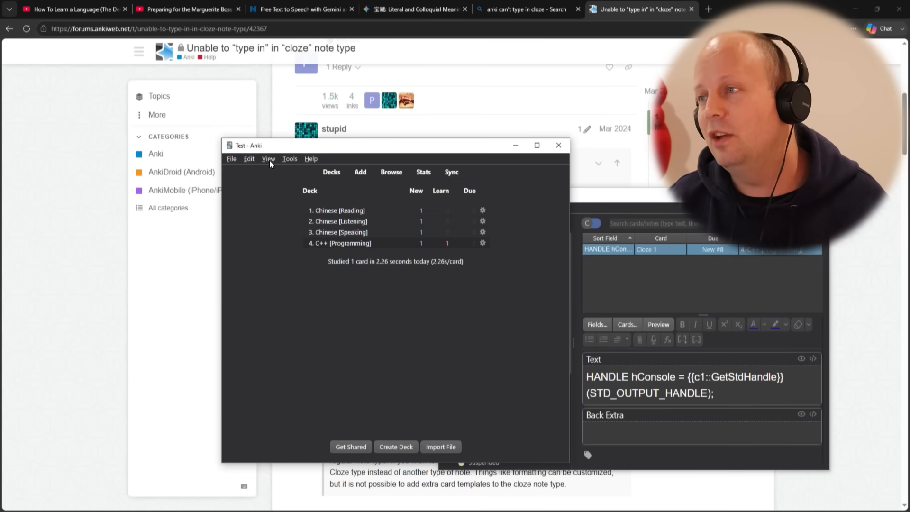
click(283, 160)
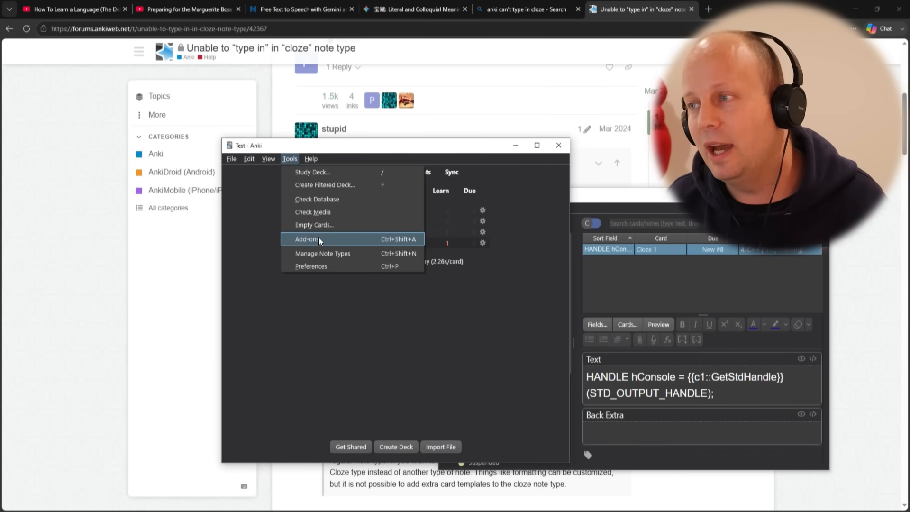
click(254, 267)
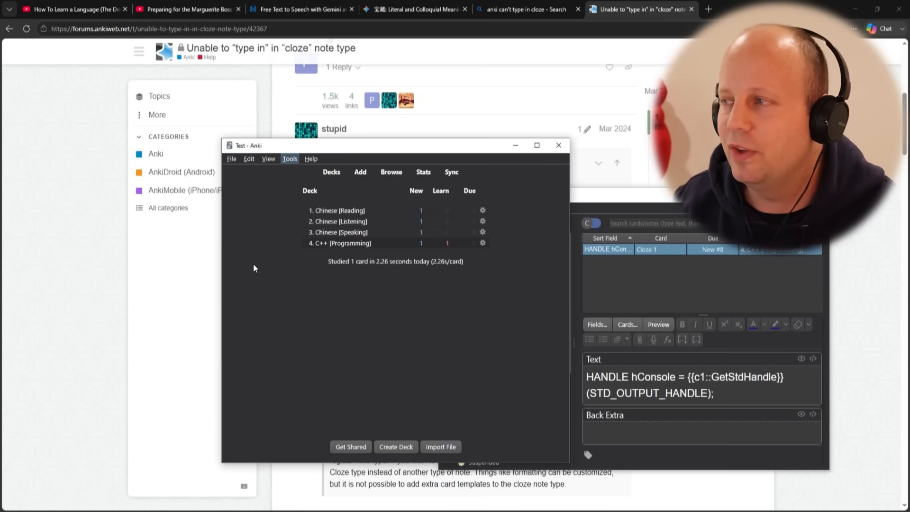
Examine the options of the 1. Chinese [Reading] deck, from the daily limits to the advanced settings, and close them
click(483, 211)
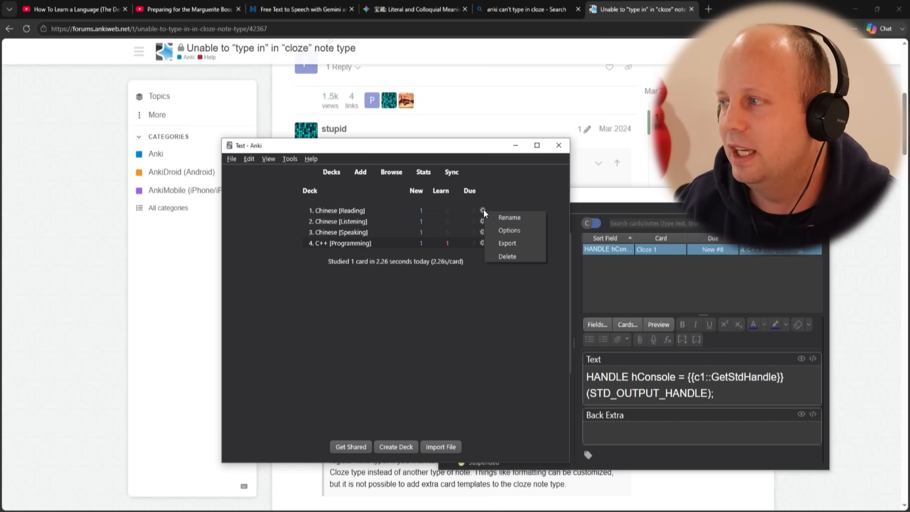
click(503, 226)
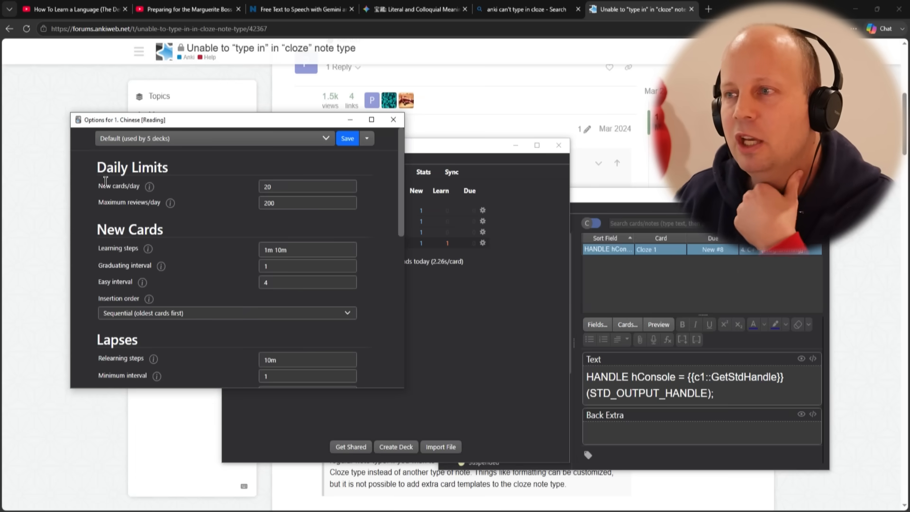
click(199, 188)
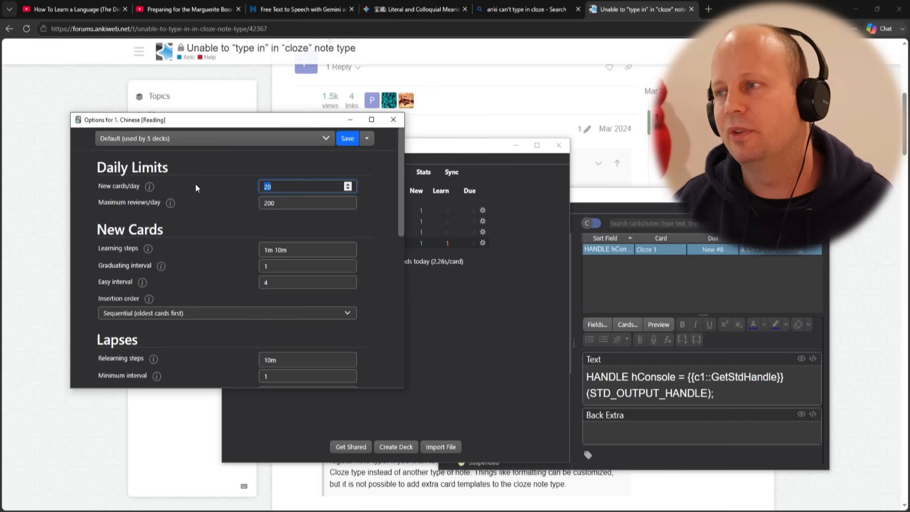
drag(270, 203, 283, 204)
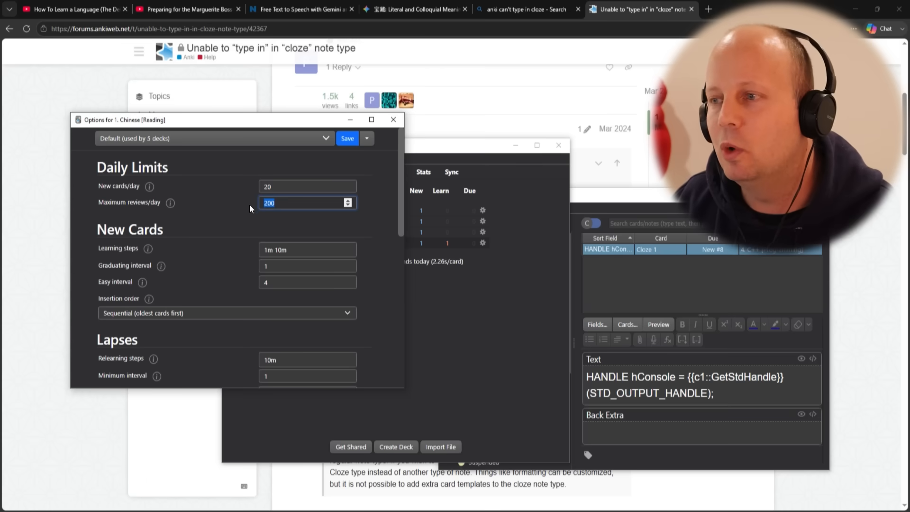
scroll(235, 244, down, 4)
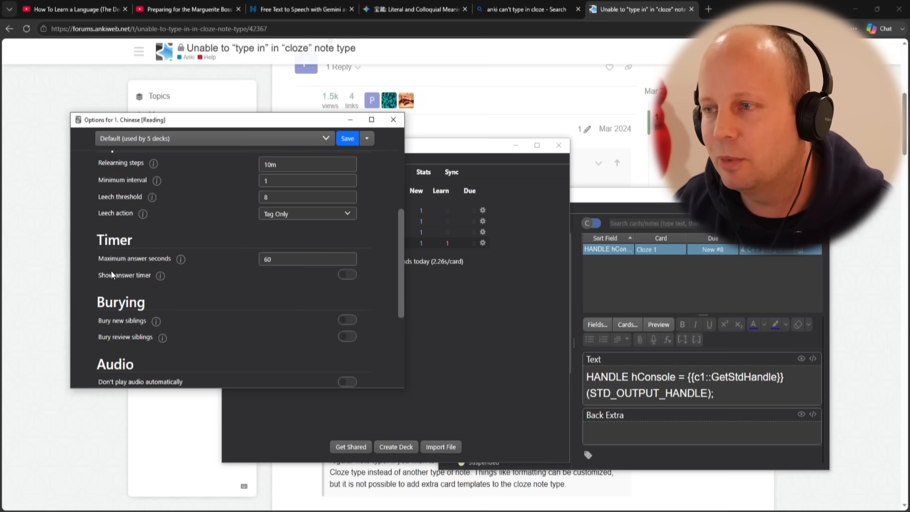
scroll(129, 306, down, 3)
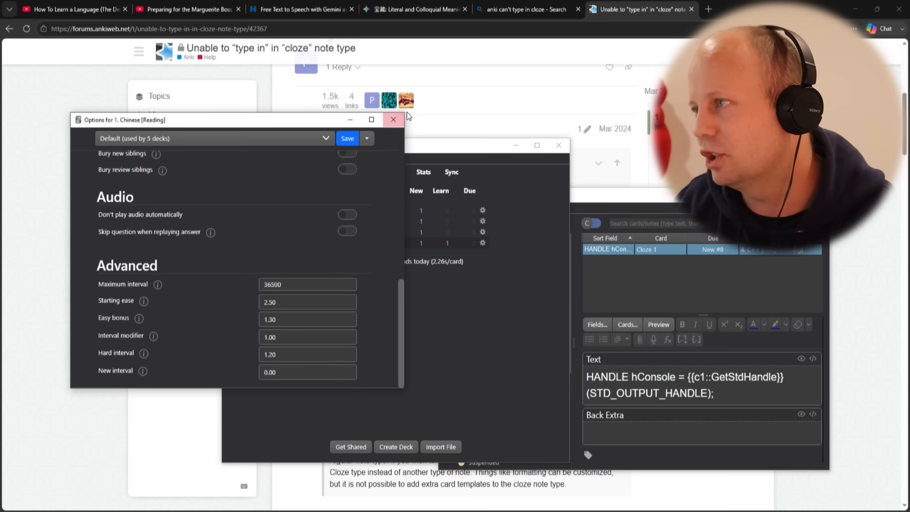
click(393, 120)
Look through the current deck's study statistics, including the future due, calendar and review graphs, and close them
click(422, 172)
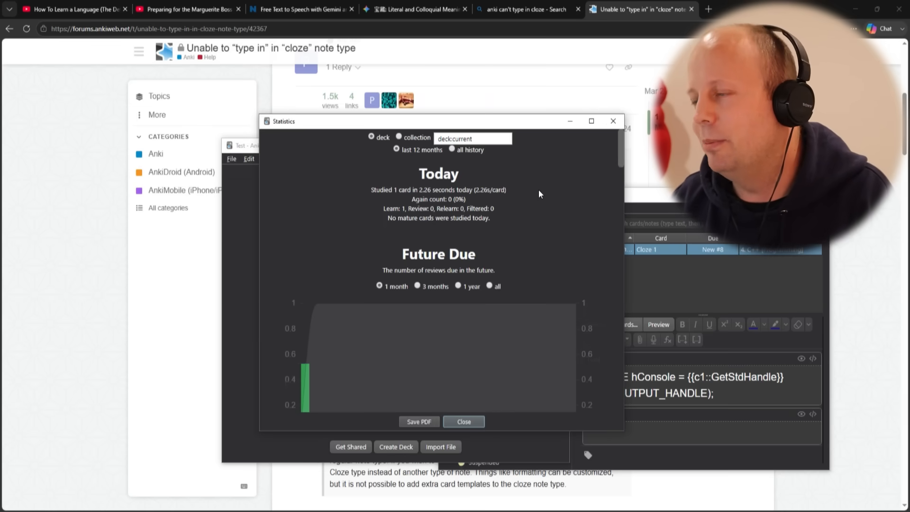
scroll(344, 337, down, 4)
scroll(351, 360, down, 10)
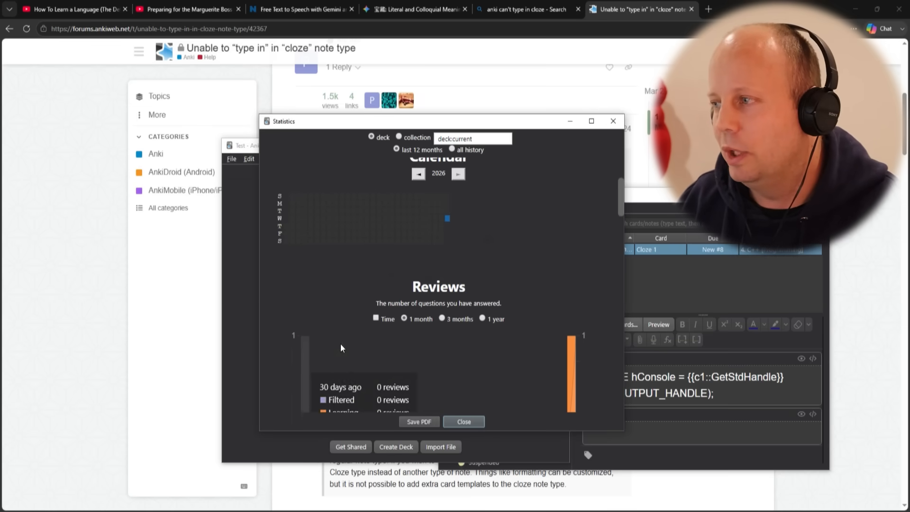
click(614, 122)
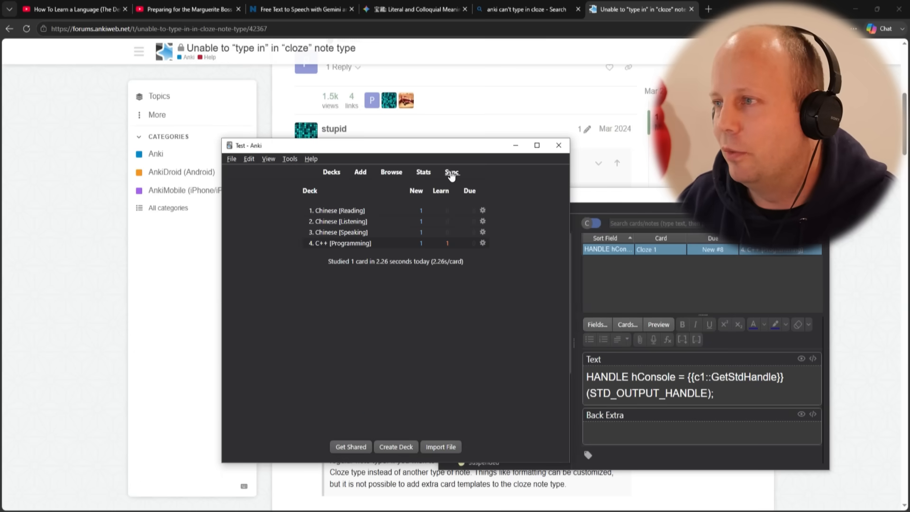